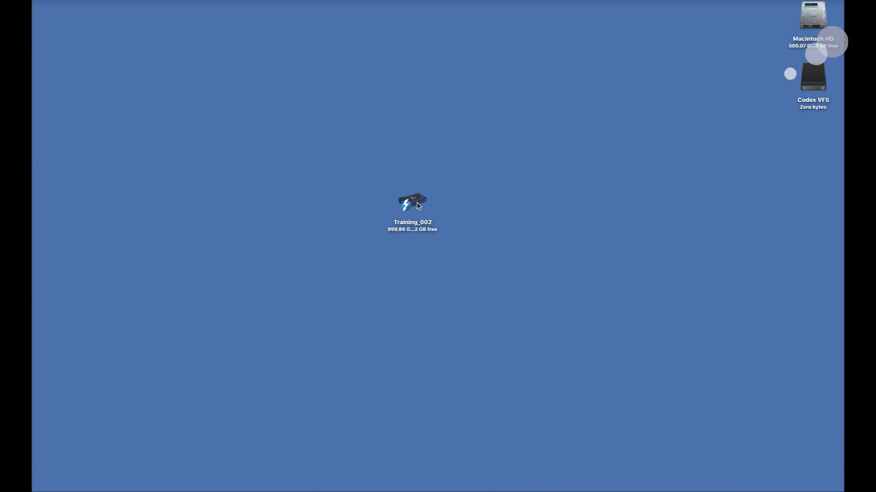
In Finder, browse Training_002 to view REEL_006's clip files in the CRM folder, then close the window
double_click(415, 203)
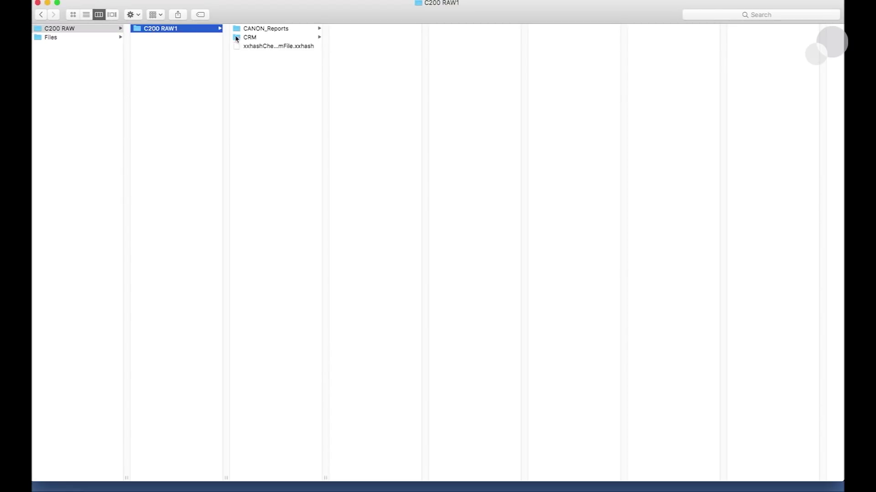
left_click(243, 38)
left_click(340, 30)
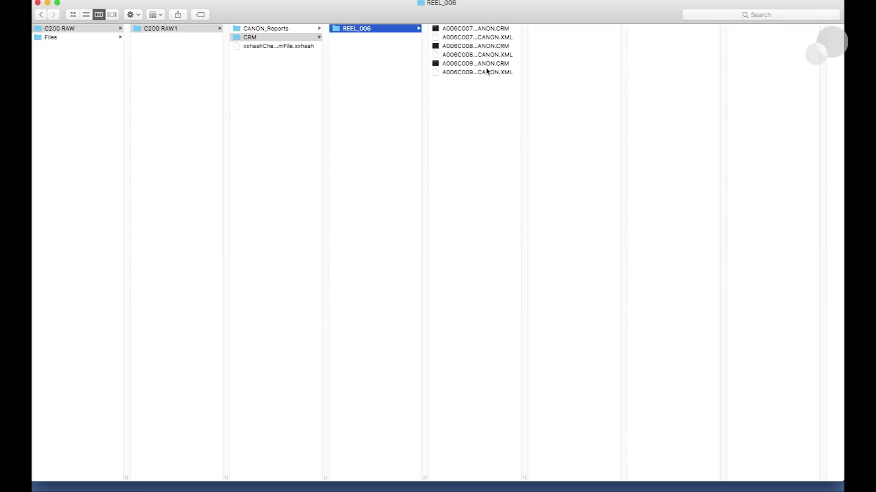
left_click(39, 3)
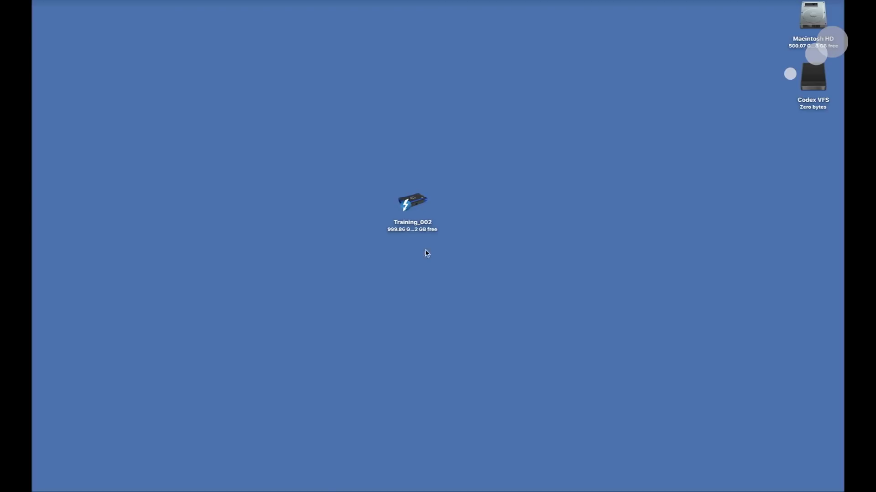
In Cinema RAW Development, expand Training_002 > C200 RAW > C200 RAW1 > CRM and select REEL_006
mouse_move(808, 484)
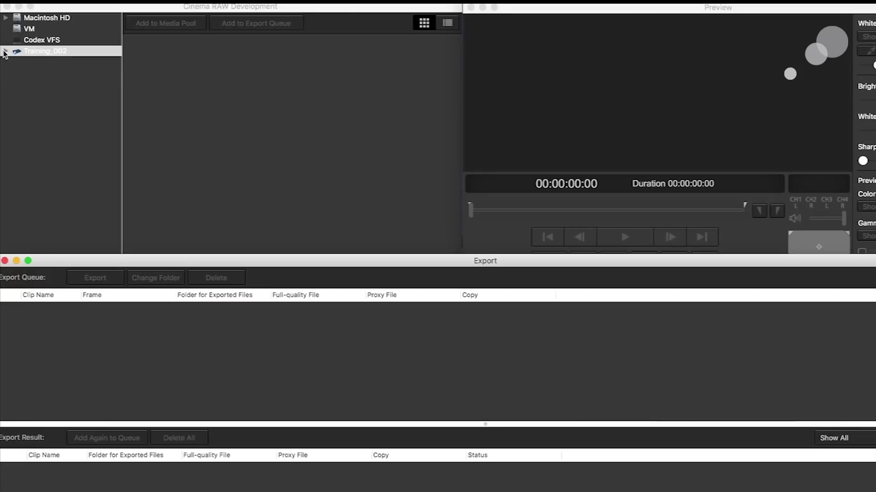
left_click(5, 52)
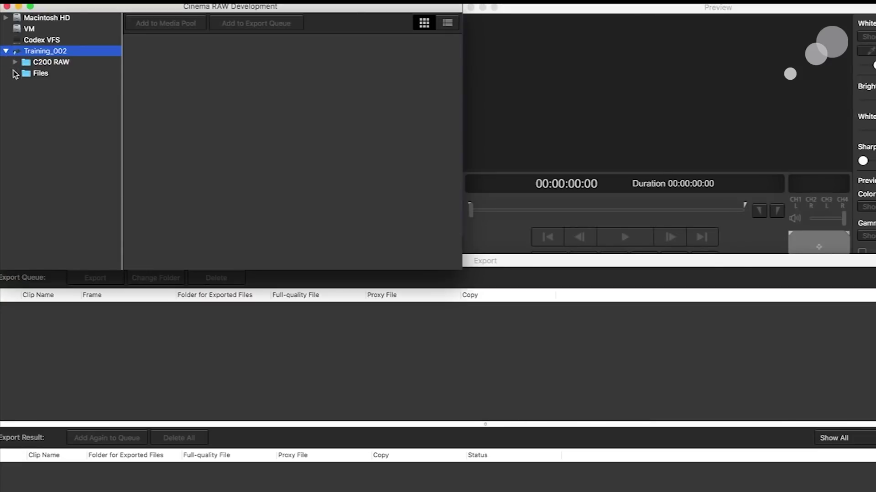
left_click(15, 62)
left_click(24, 73)
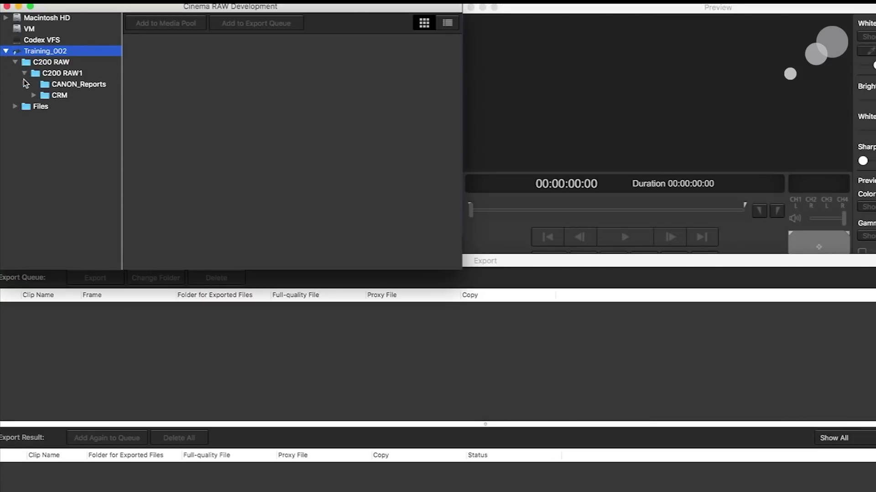
left_click(34, 96)
left_click(53, 109)
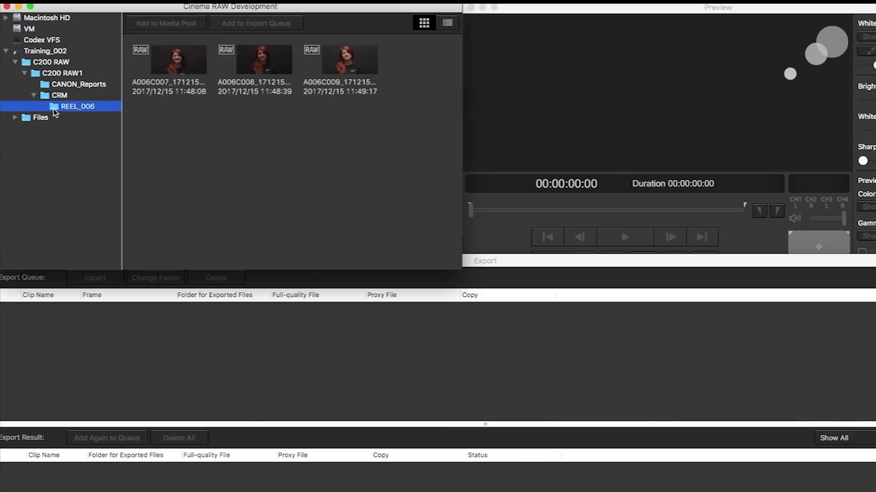
Check list and thumbnail views, then load clip A006C009 into the preview
left_click(447, 22)
left_click(423, 22)
left_click(350, 61)
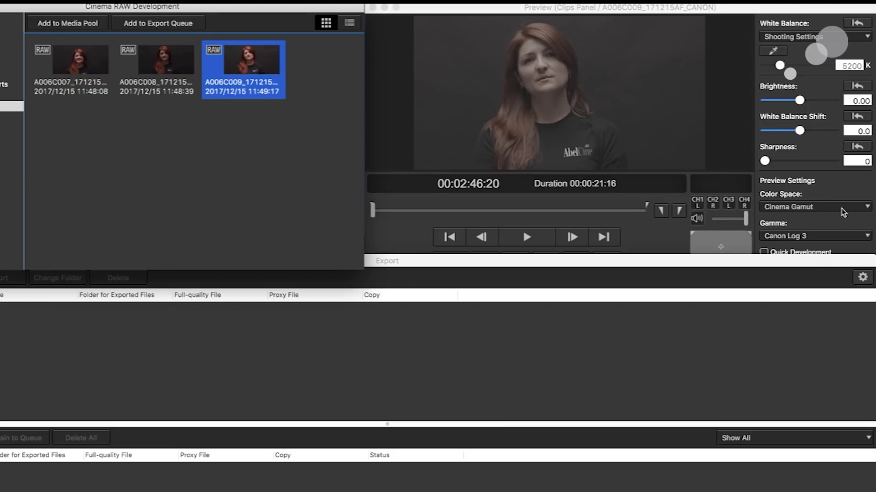
Switch the preview's Color Space and Gamma both to BT.709
left_click(843, 209)
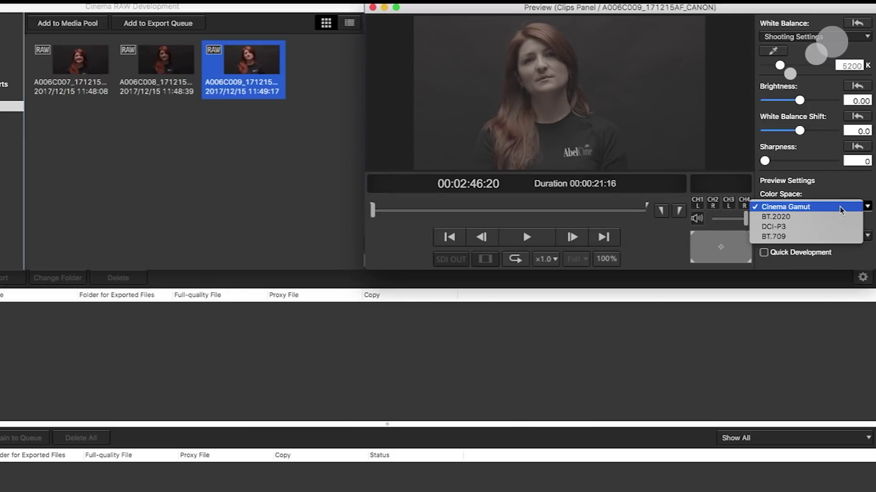
left_click(821, 237)
left_click(813, 238)
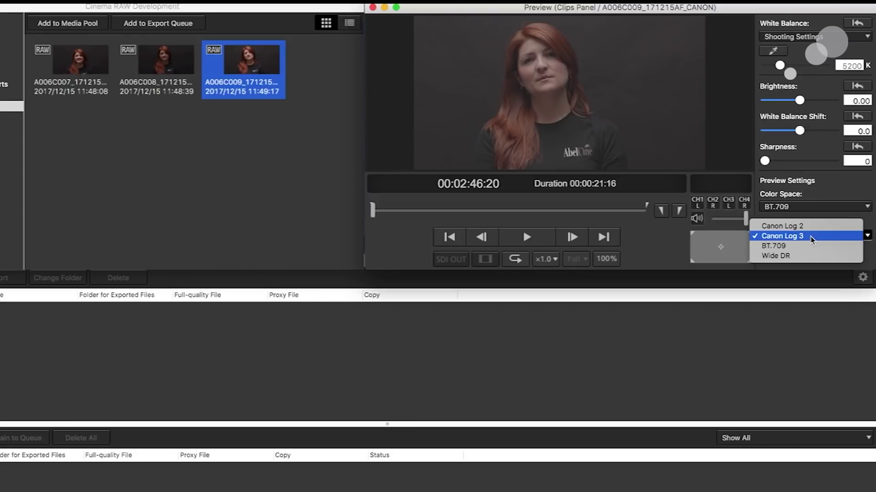
left_click(807, 247)
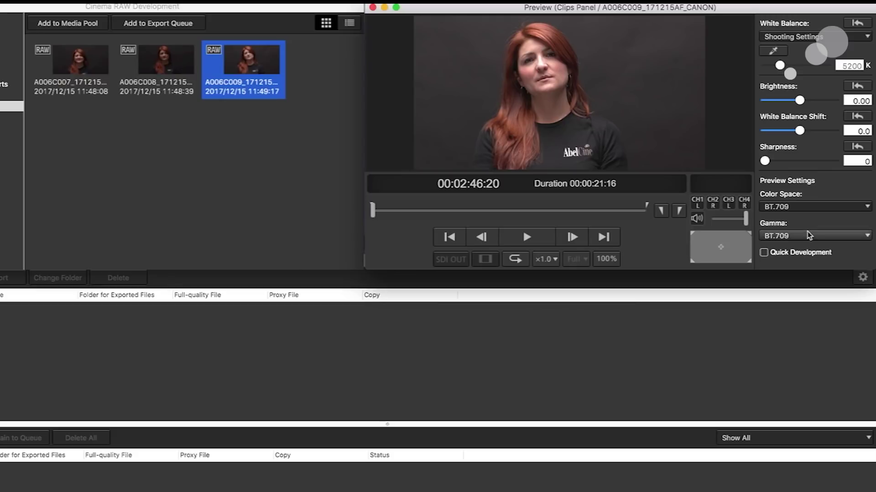
Set white balance to Color Temperature at 5500 K after briefly trying the pick-from-image mode
left_click(798, 39)
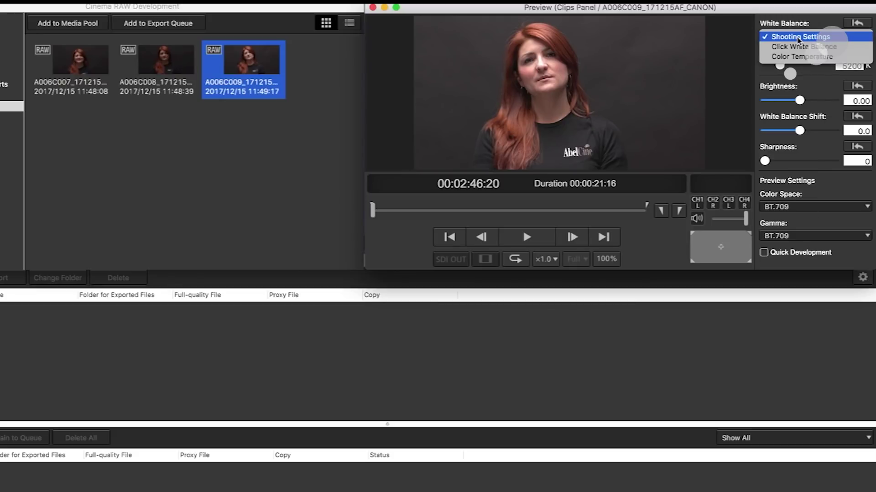
left_click(827, 56)
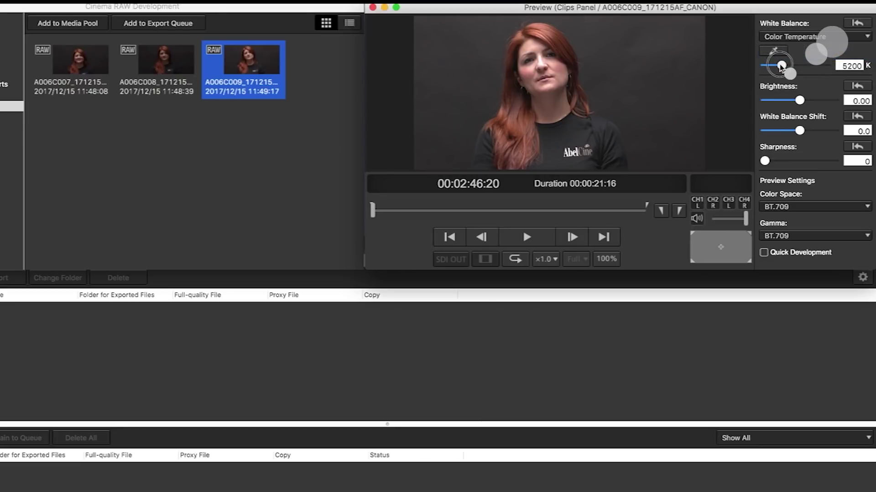
left_click_drag(780, 65, 781, 65)
left_click(803, 41)
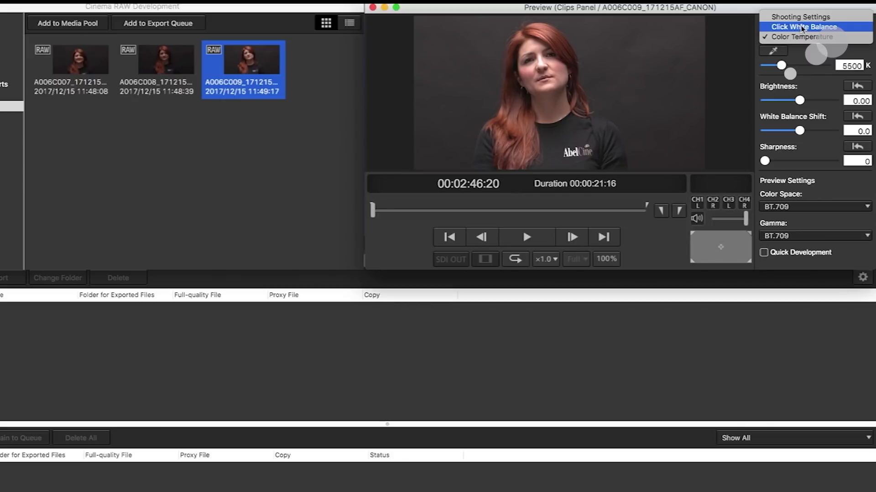
left_click(803, 28)
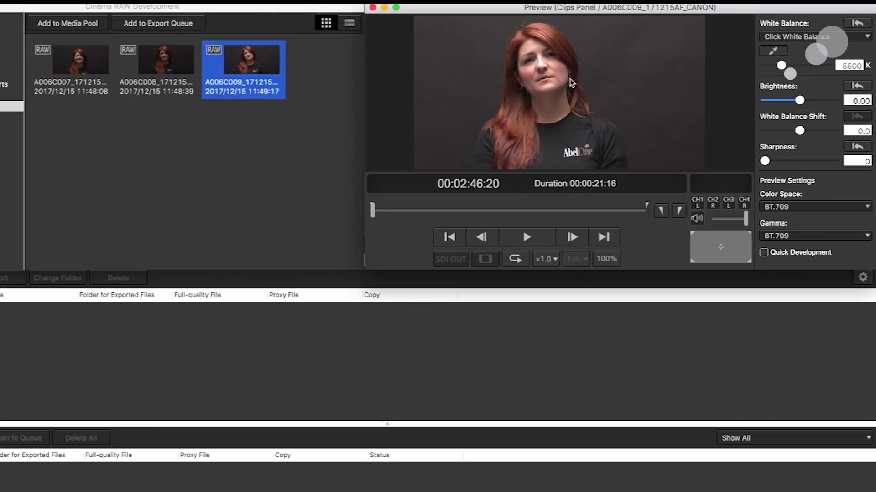
left_click(774, 52)
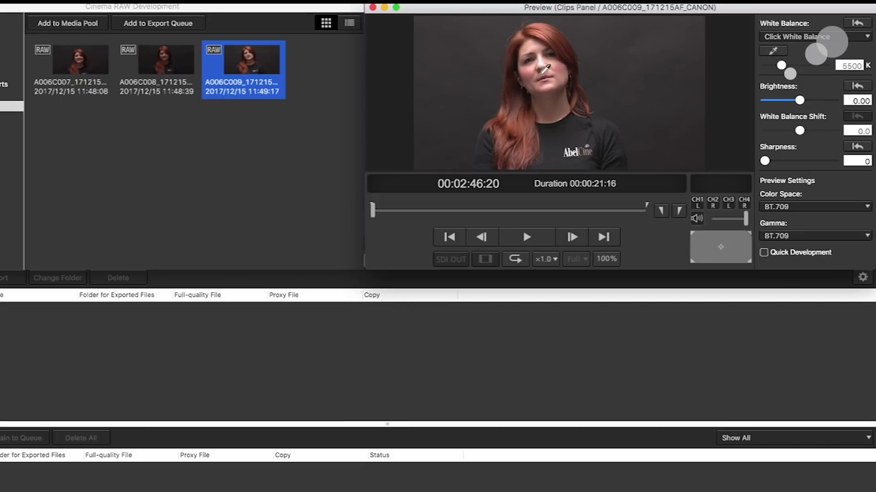
left_click(854, 38)
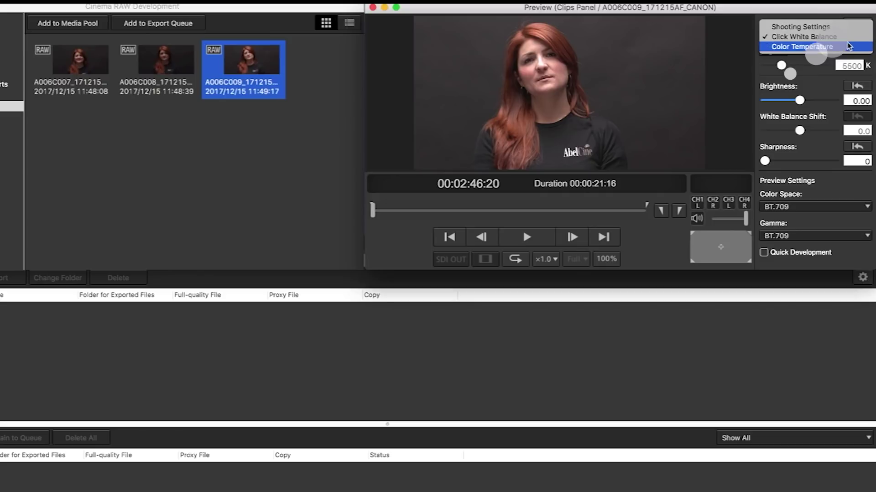
left_click(846, 48)
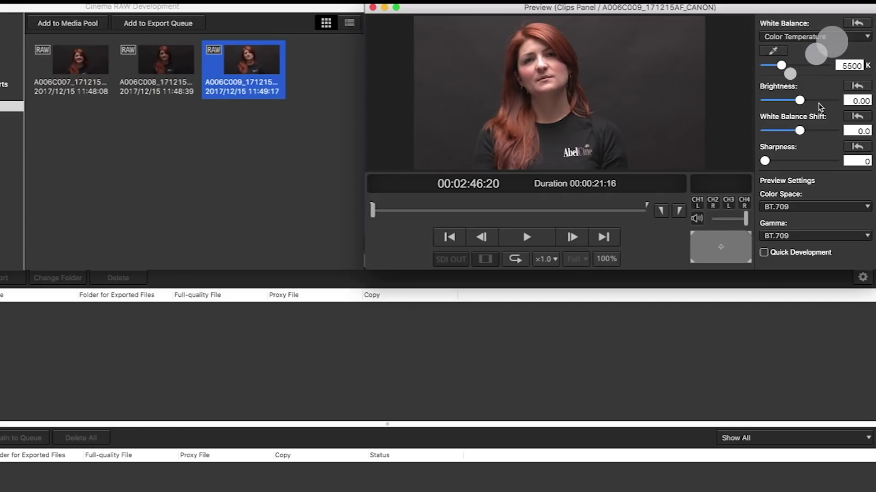
Test darker and brighter Brightness values, then reset Brightness to 0.00
left_click_drag(800, 101, 790, 103)
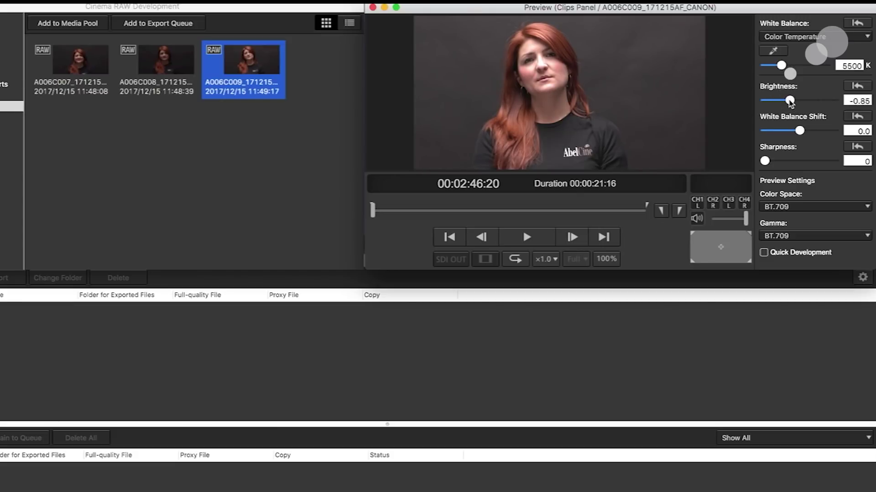
left_click_drag(790, 103, 803, 102)
left_click(857, 87)
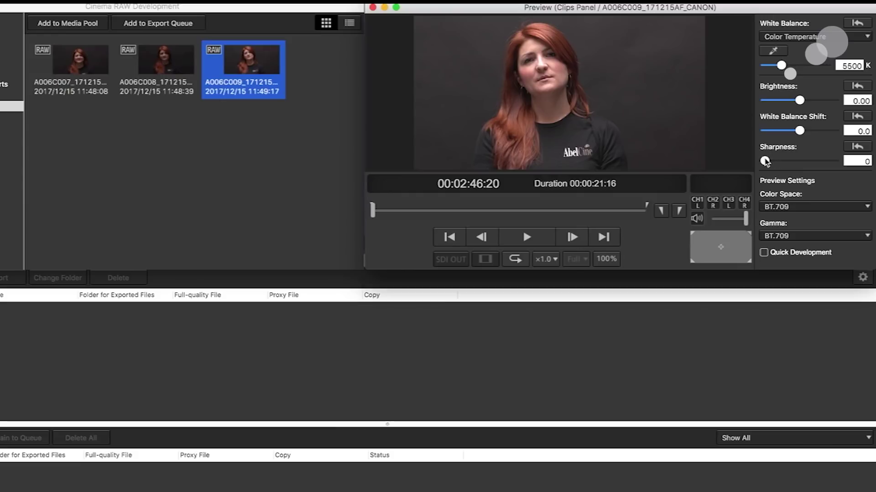
Return the preview to Cinema Gamut colour space and Canon Log 3 gamma
left_click(821, 210)
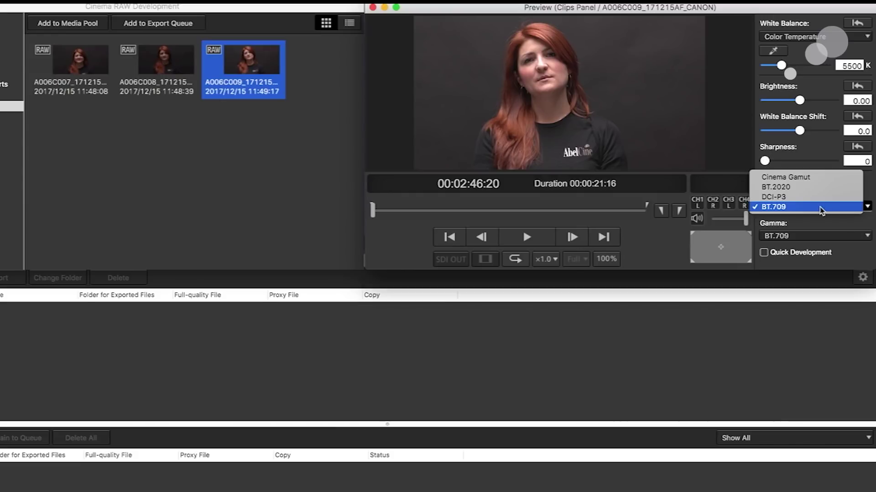
left_click(818, 181)
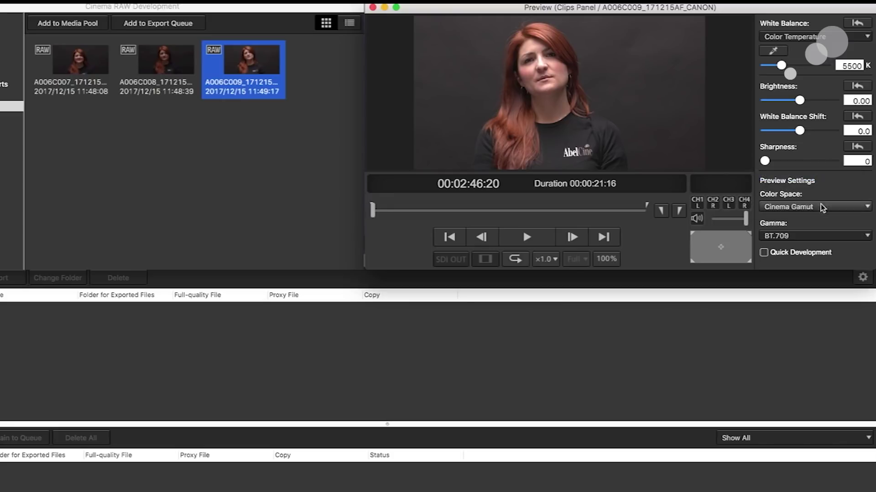
left_click(817, 237)
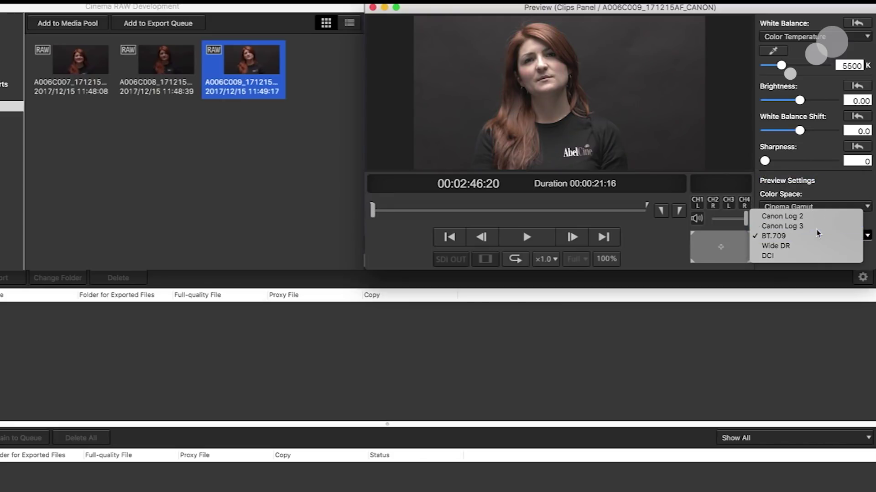
left_click(816, 228)
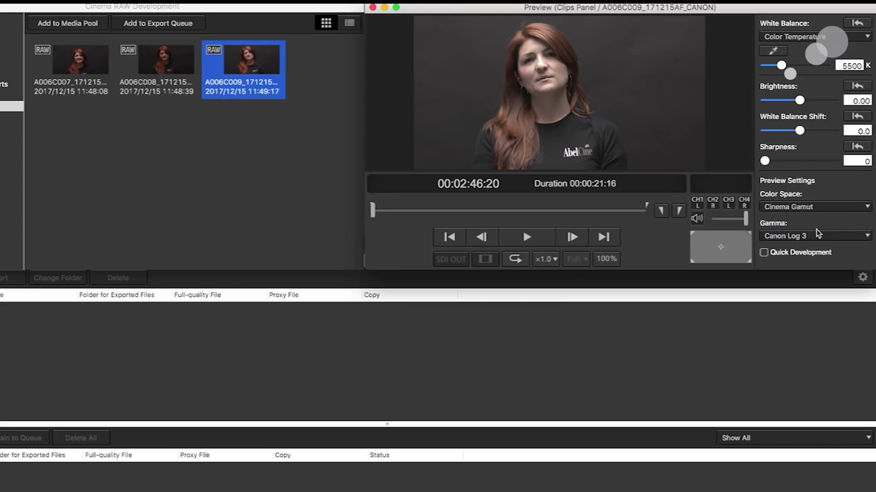
left_click(862, 278)
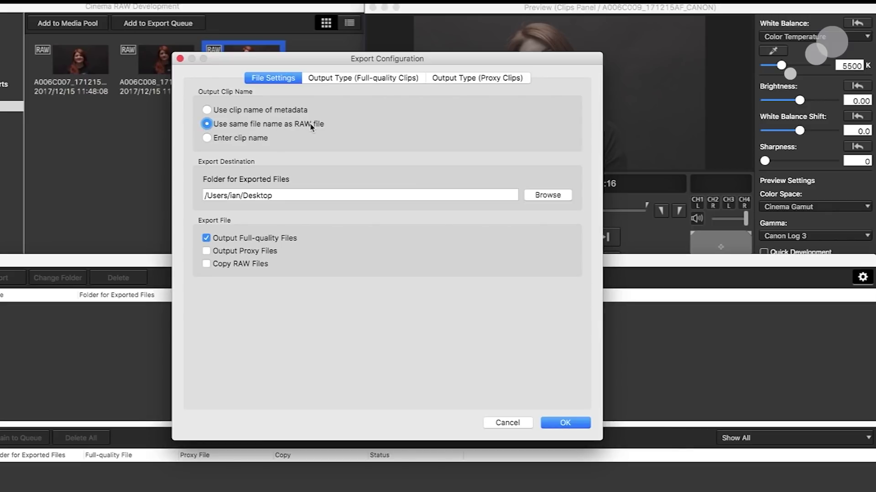
Create a RAW Output folder on the Desktop and choose it as the export destination
left_click(541, 196)
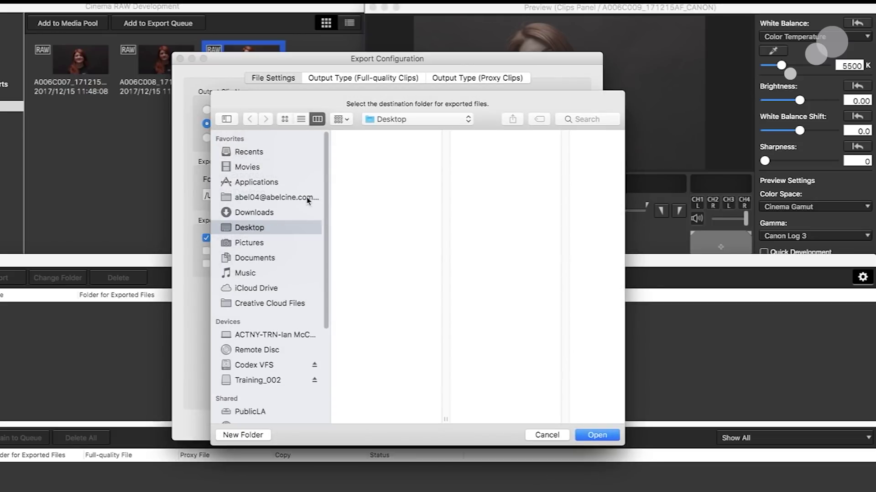
left_click(240, 436)
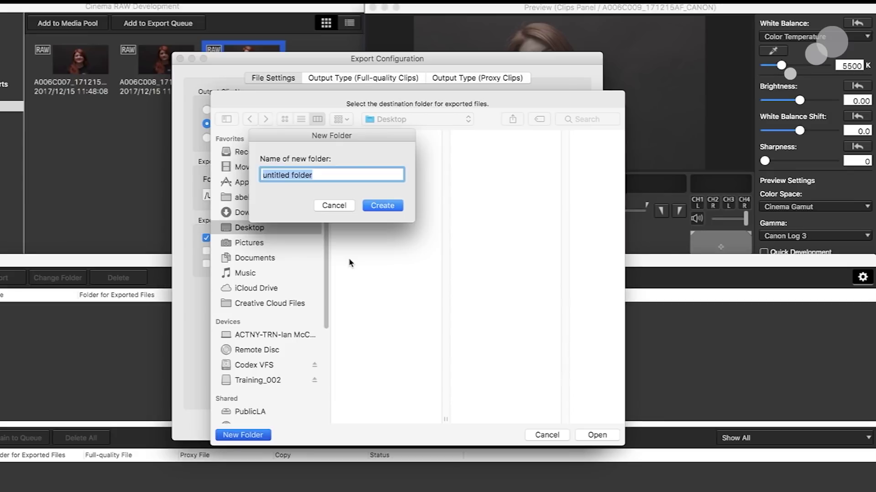
type("RAW Output")
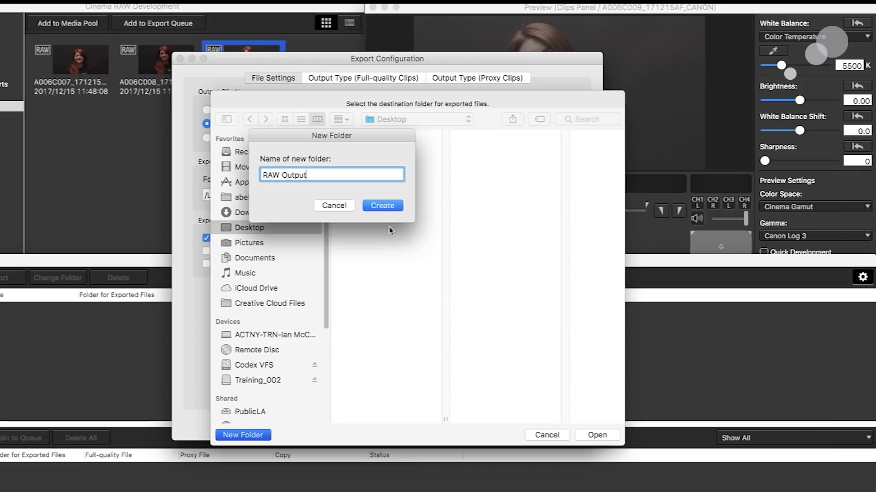
left_click(383, 205)
left_click(597, 436)
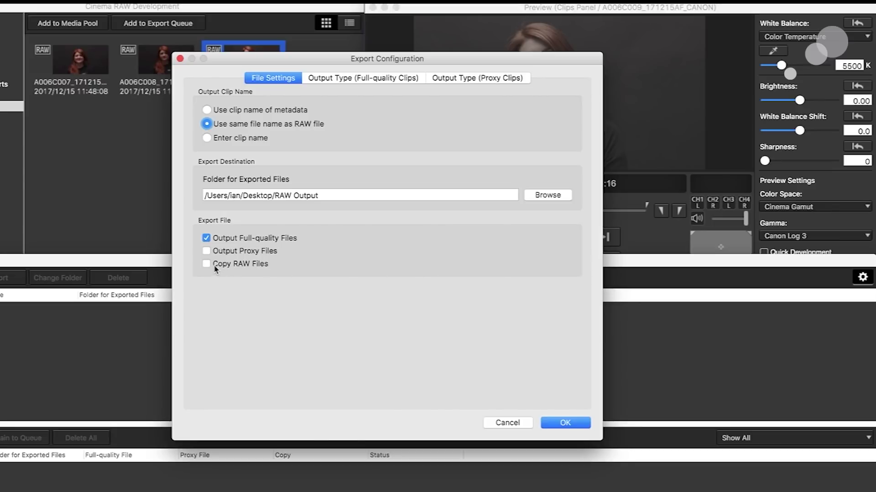
left_click(343, 81)
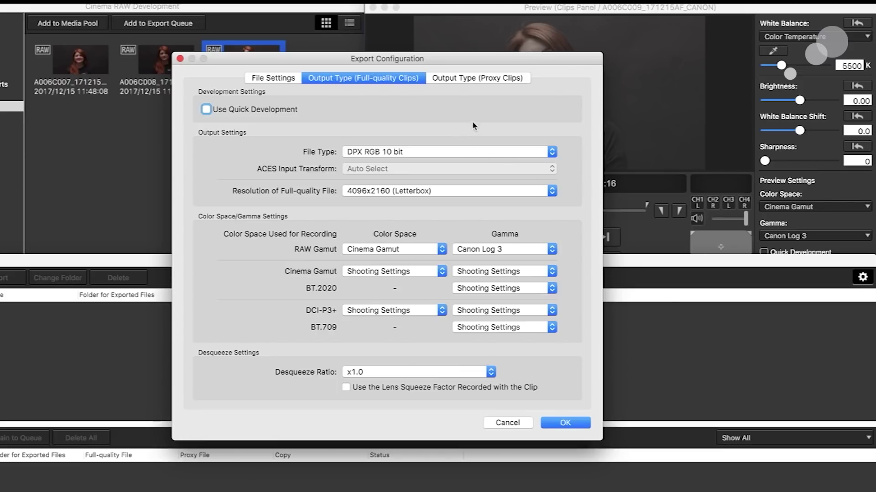
Keep DPX RGB 10 bit at 4096x2160 (Letterbox), proxies at 1920x1080, and confirm with OK
left_click(551, 153)
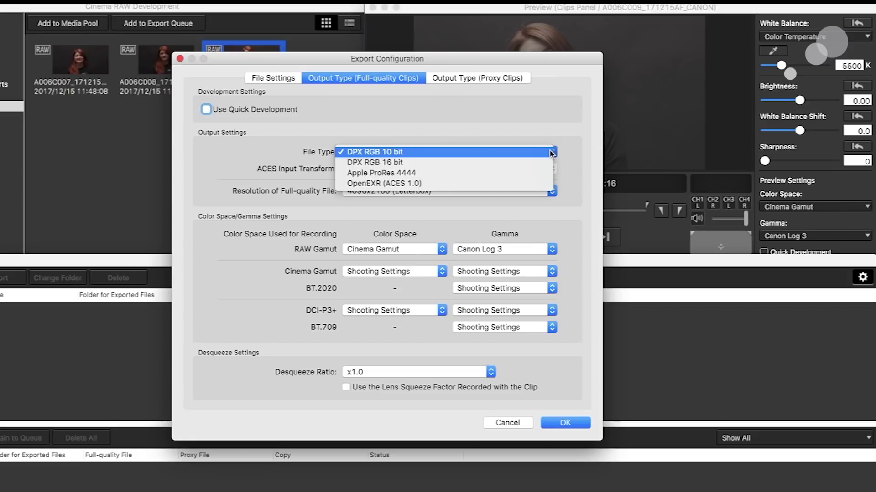
left_click(550, 152)
left_click(552, 193)
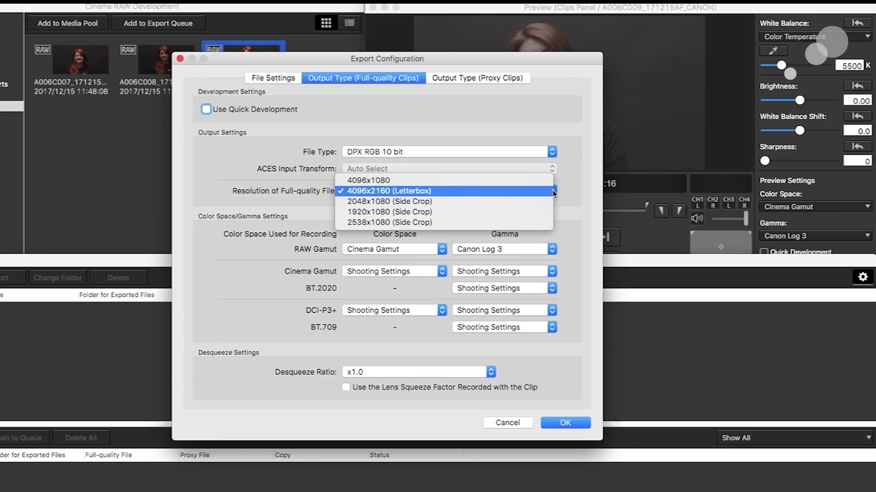
left_click(549, 191)
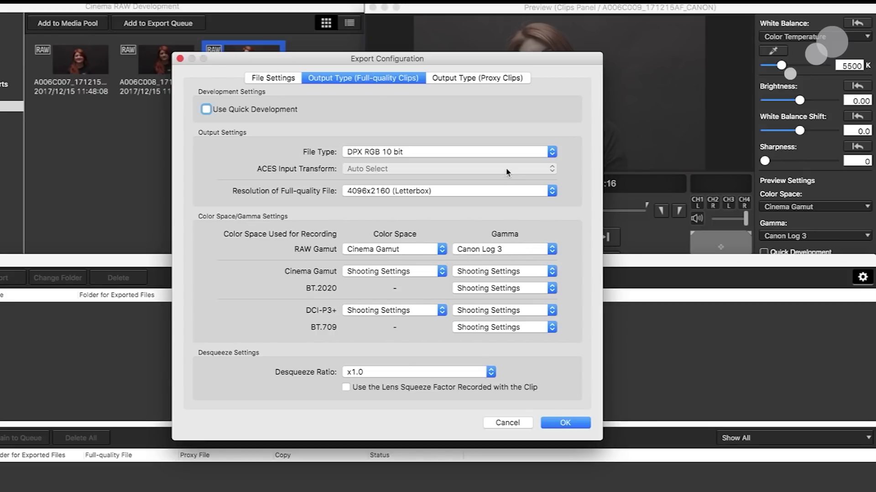
left_click(492, 77)
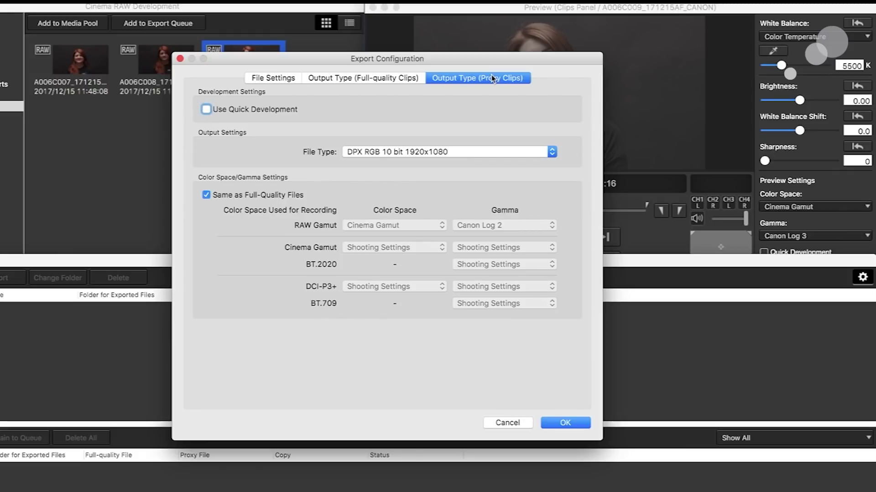
left_click(552, 152)
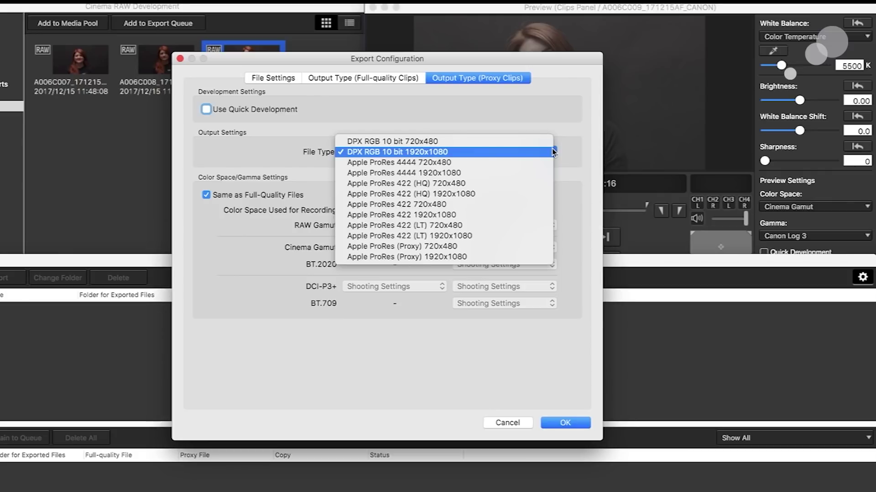
left_click(552, 152)
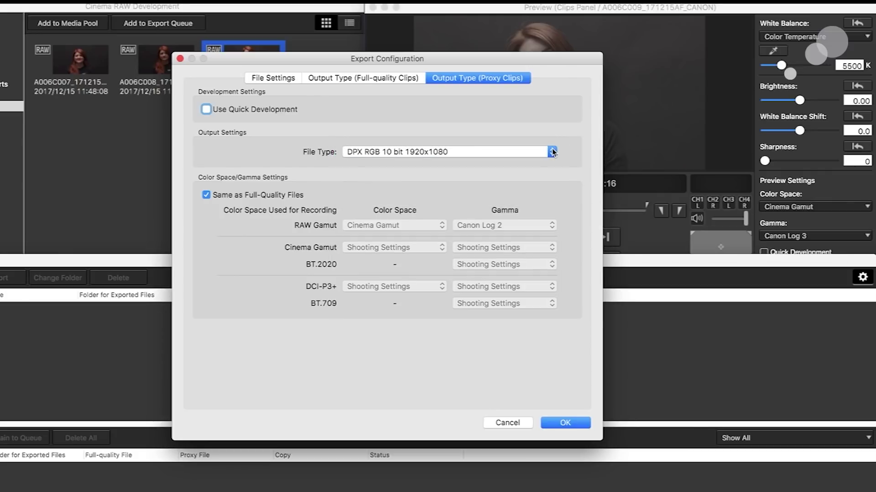
left_click(574, 422)
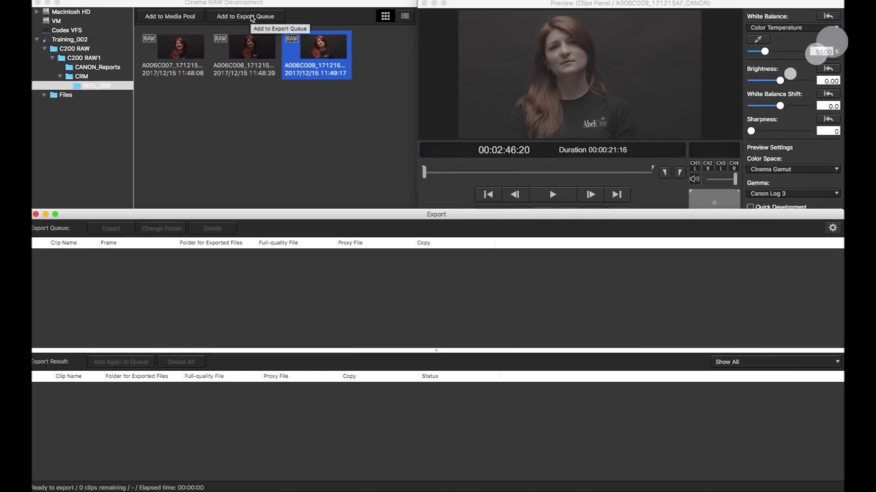
Queue and export clip A006C009, dismiss the completion message, then quit with Cmd+Q
left_click(238, 17)
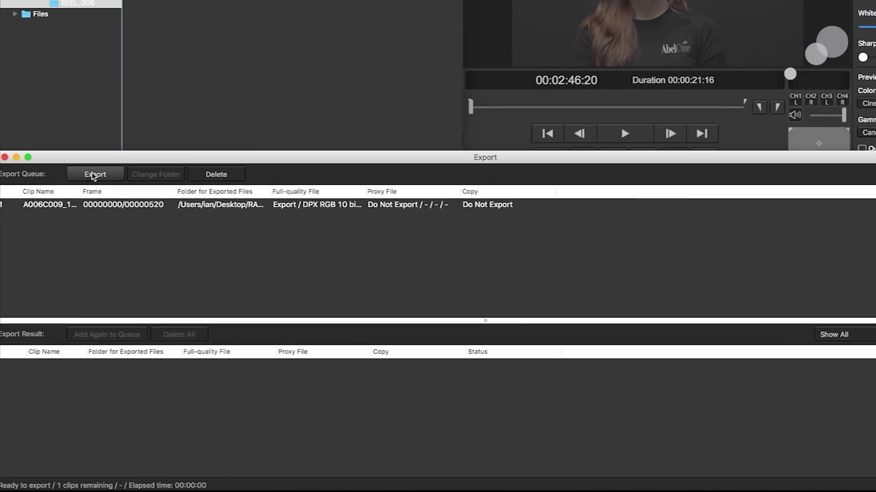
left_click(98, 176)
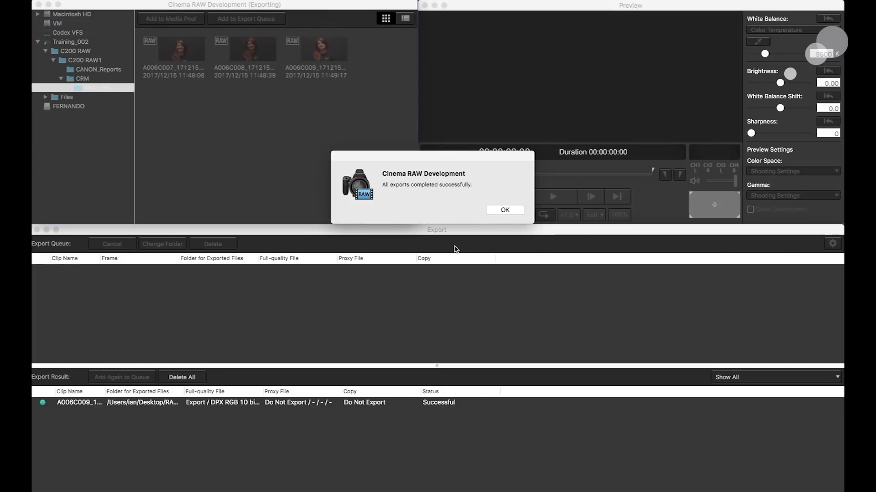
left_click(505, 210)
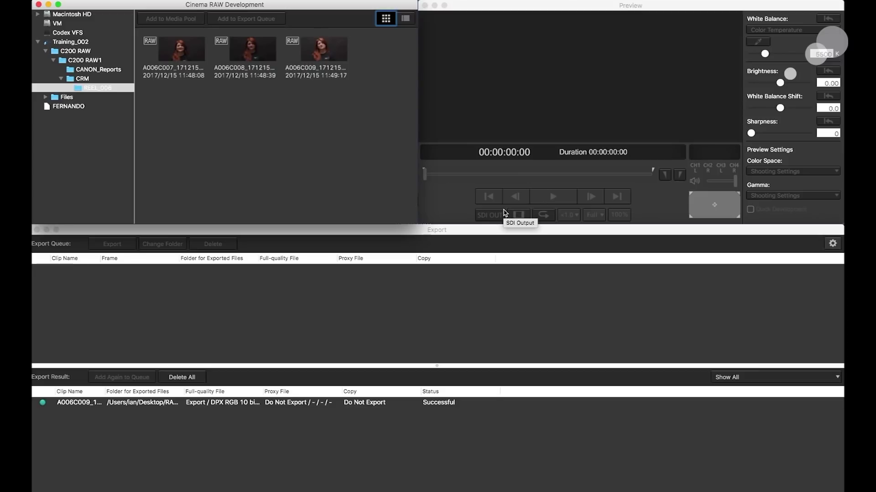
key("super+q")
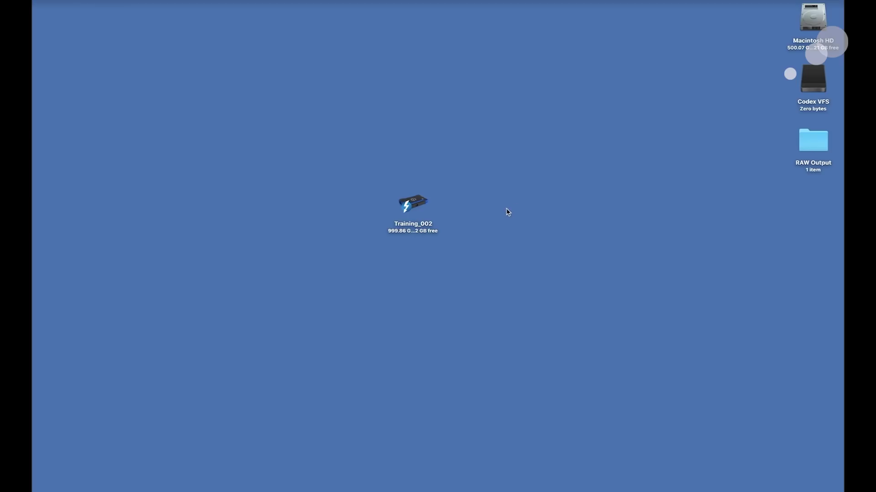
Open the desktop's RAW Output folder, check A006C009's DPX and WAV files, then close it
left_click_drag(811, 142, 466, 139)
double_click(466, 139)
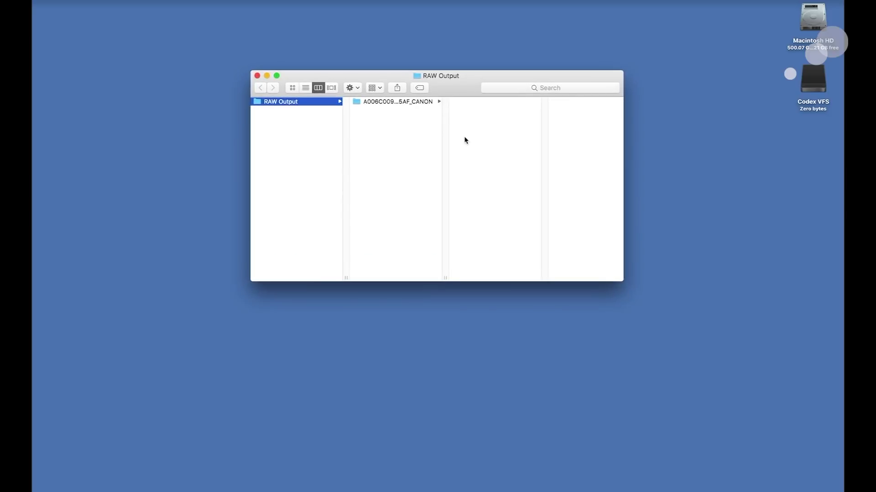
left_click(407, 102)
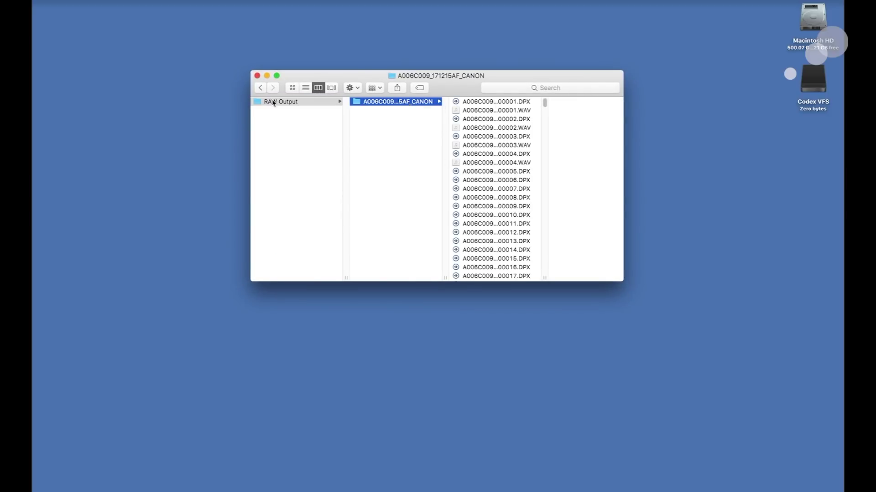
left_click(257, 76)
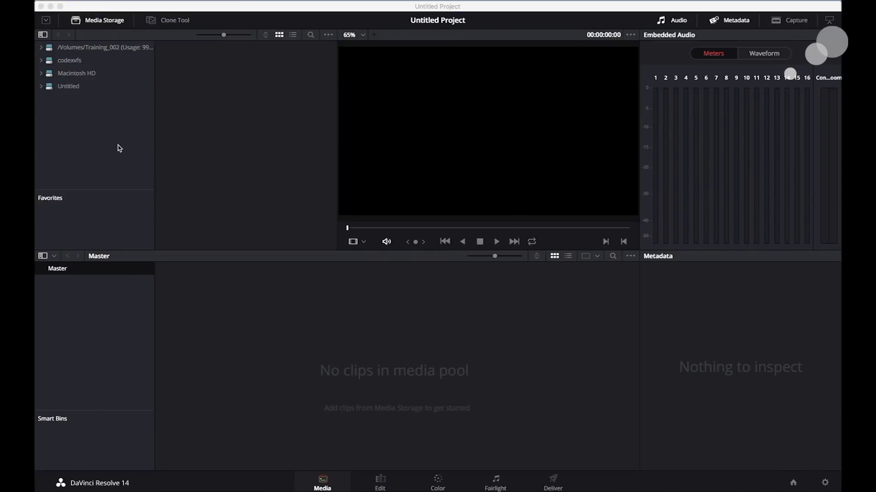
In Media Storage, expand Training_002 > C200 RAW > C200 RAW1 and select the RAW Output folder
left_click(43, 50)
left_click(43, 49)
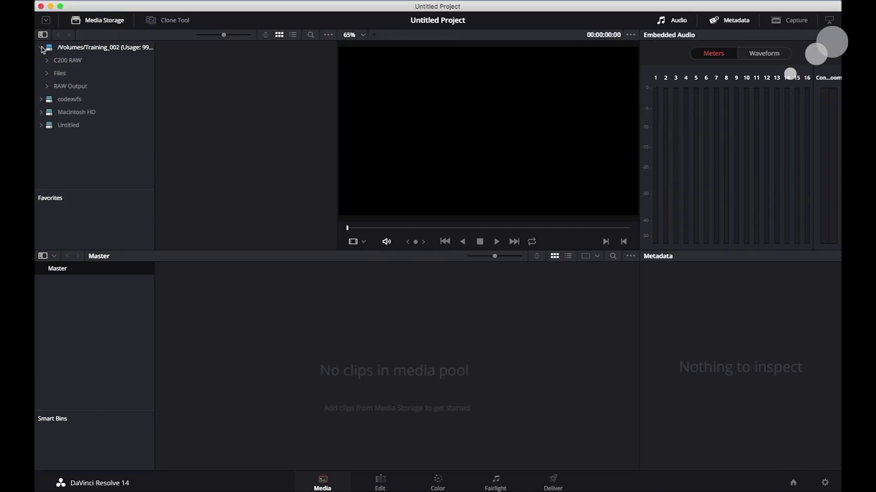
left_click(45, 61)
left_click(47, 61)
left_click(46, 73)
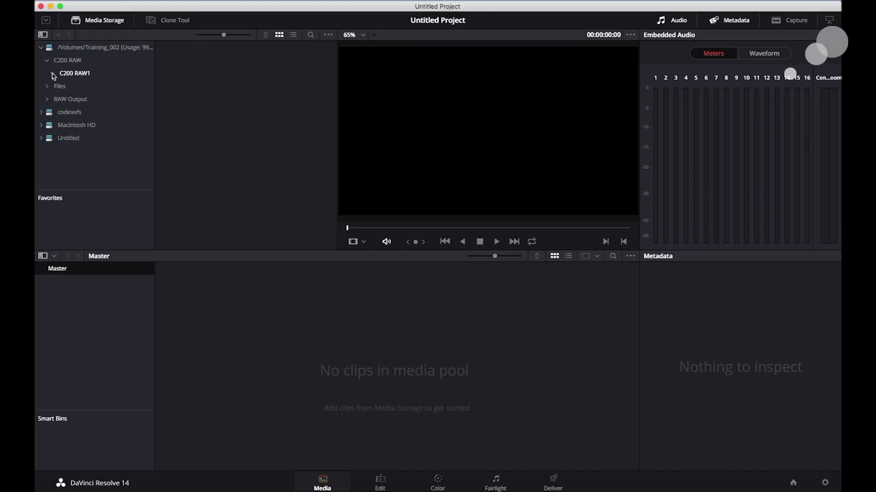
left_click(53, 74)
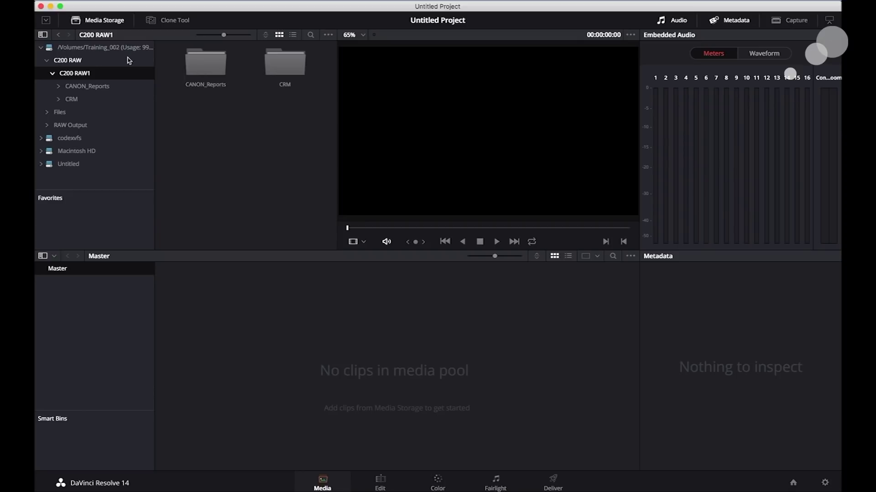
left_click(71, 100)
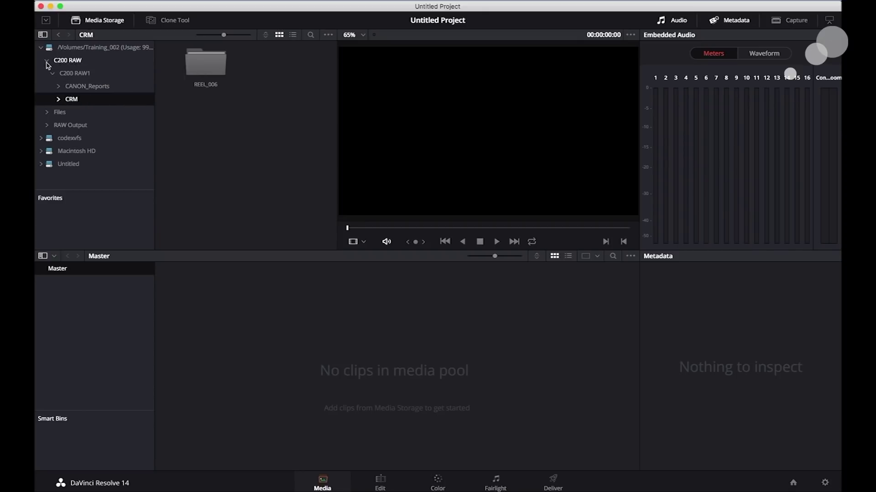
left_click(60, 125)
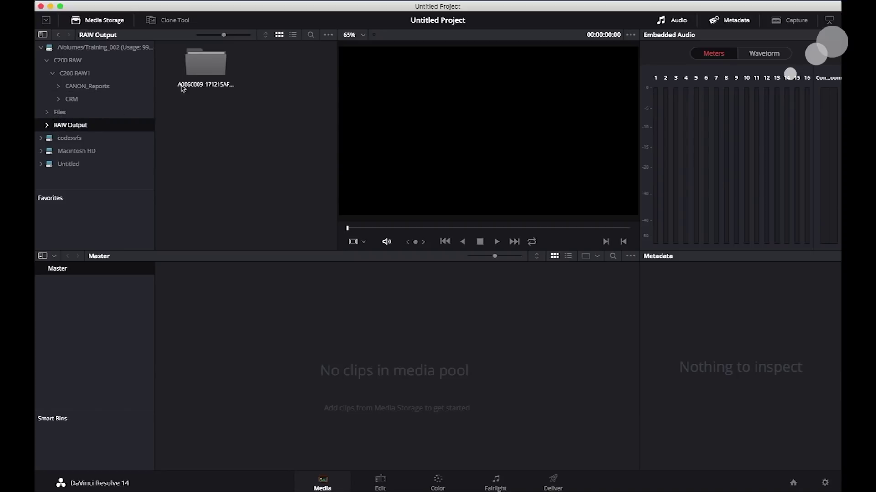
Drag the A006C009 folder into the media pool, accept the frame-rate change, and scrub the DPX clip
left_click_drag(196, 73, 277, 332)
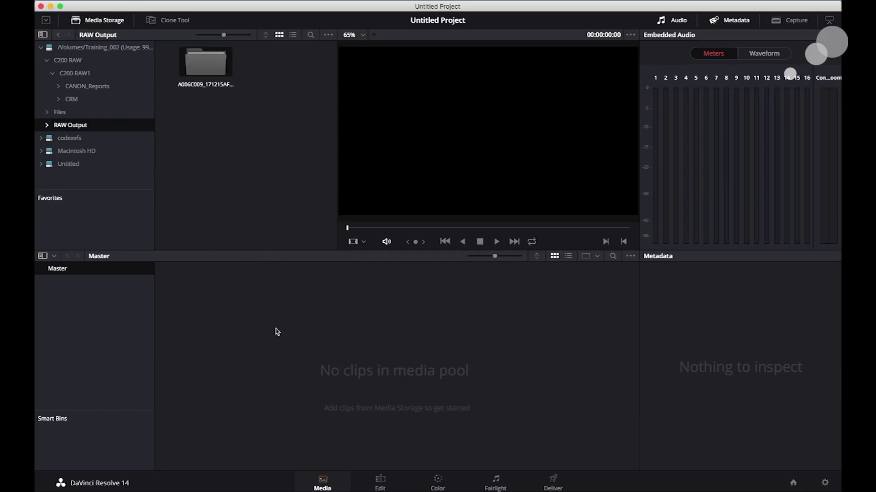
left_click(506, 279)
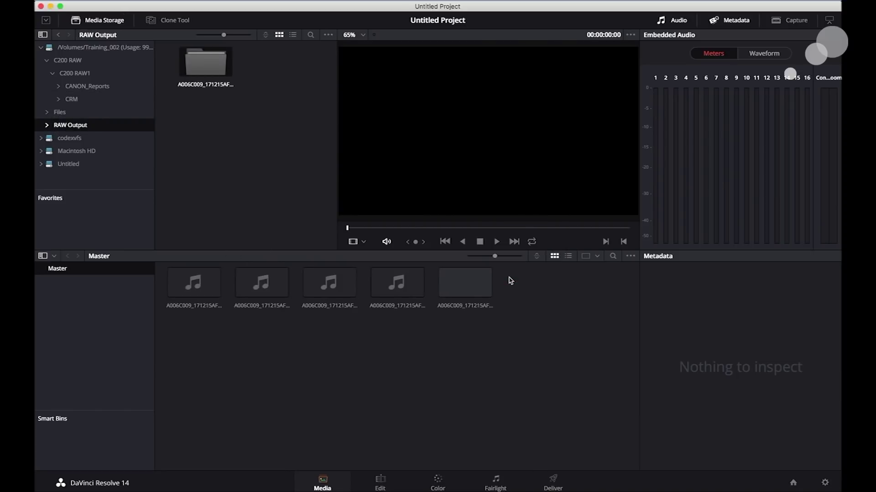
left_click(466, 288)
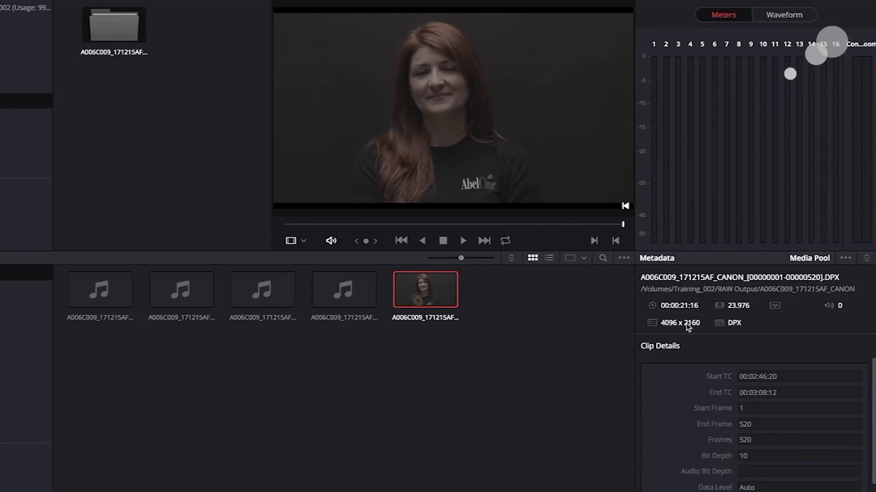
left_click(385, 224)
left_click_drag(377, 224, 332, 231)
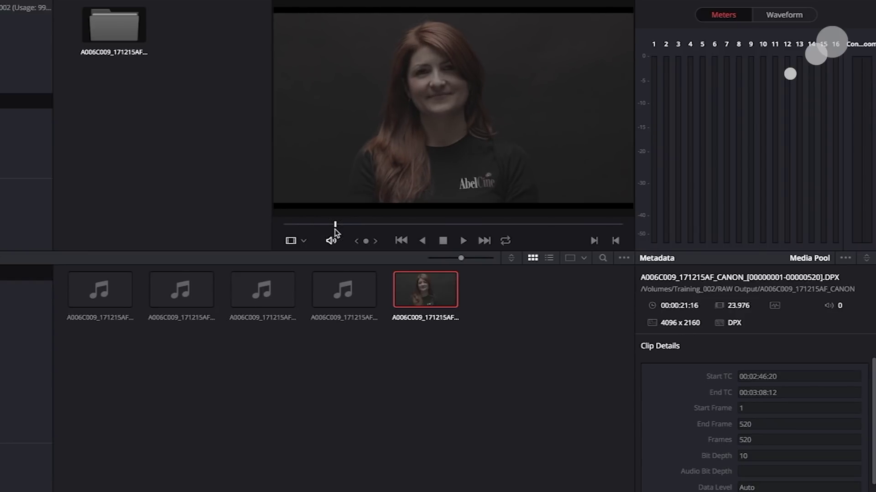
Create Timeline 1 from the DPX clip, open it on the Color page, and reposition node 01
right_click(424, 306)
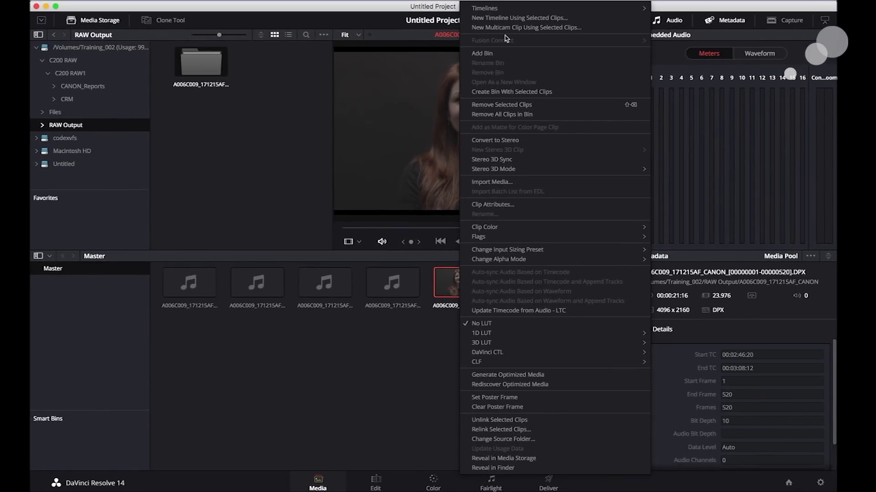
left_click(512, 21)
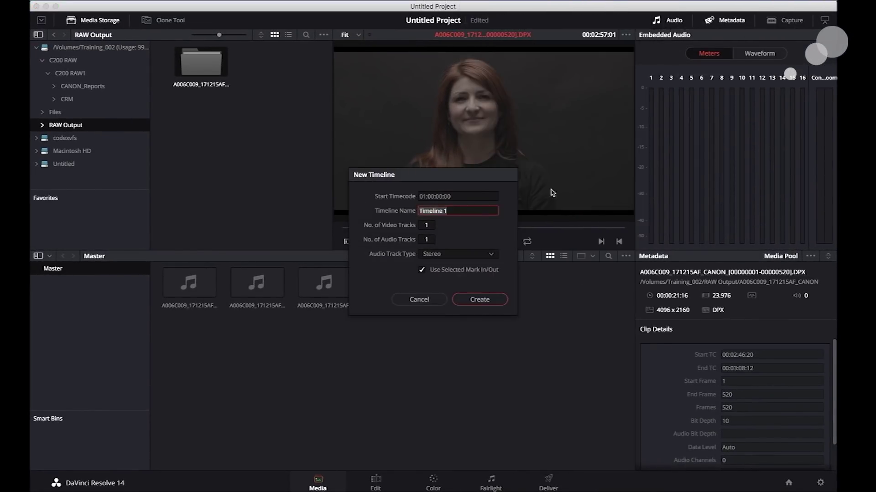
left_click(493, 301)
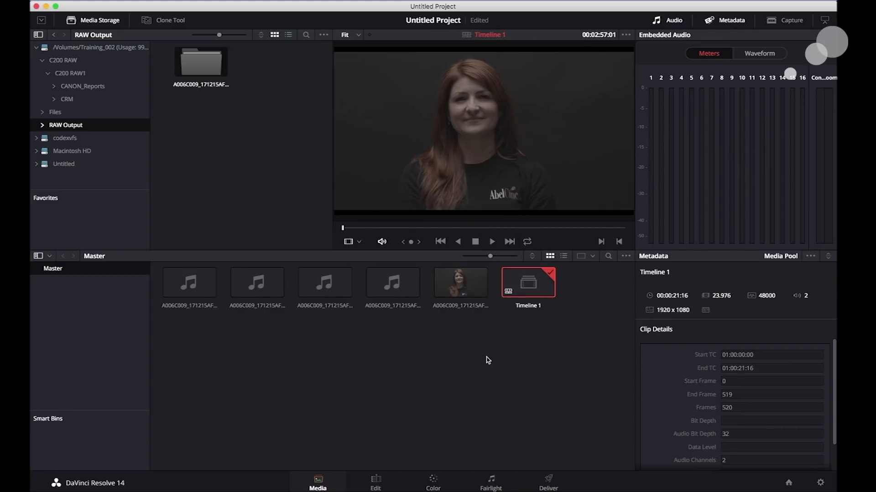
left_click(433, 482)
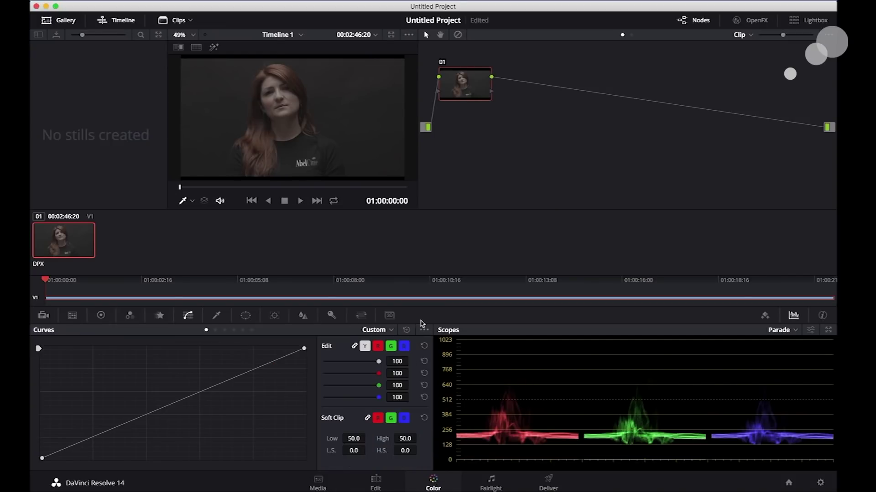
left_click(460, 97)
left_click_drag(461, 99, 468, 139)
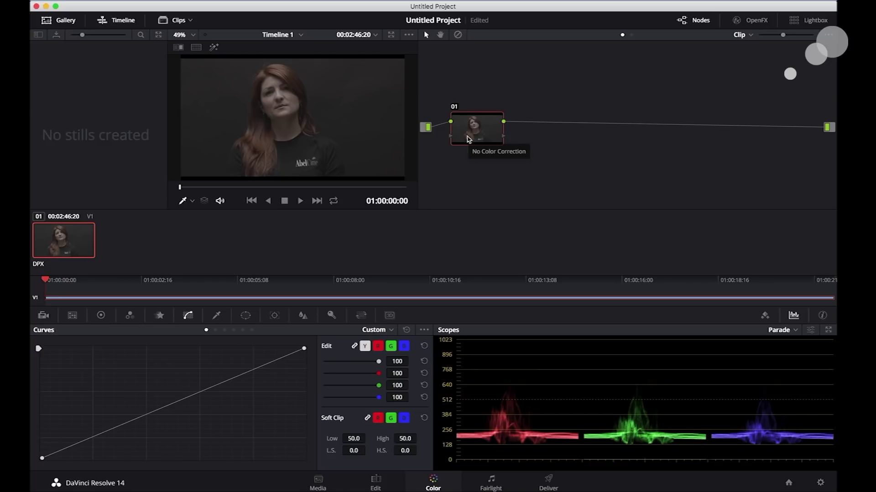
Add serial nodes 02 and 03 with Option+S, check Camera Raw, then show the colour wheels
key("alt+s")
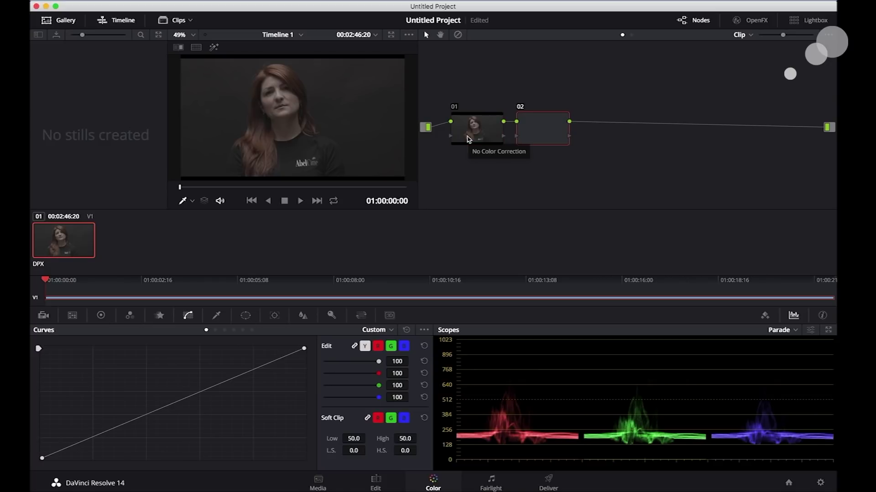
key("alt+s")
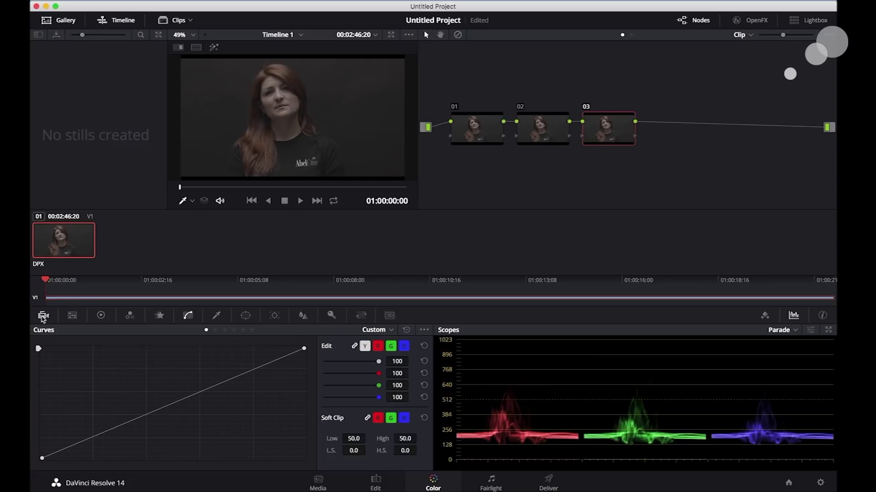
left_click(44, 317)
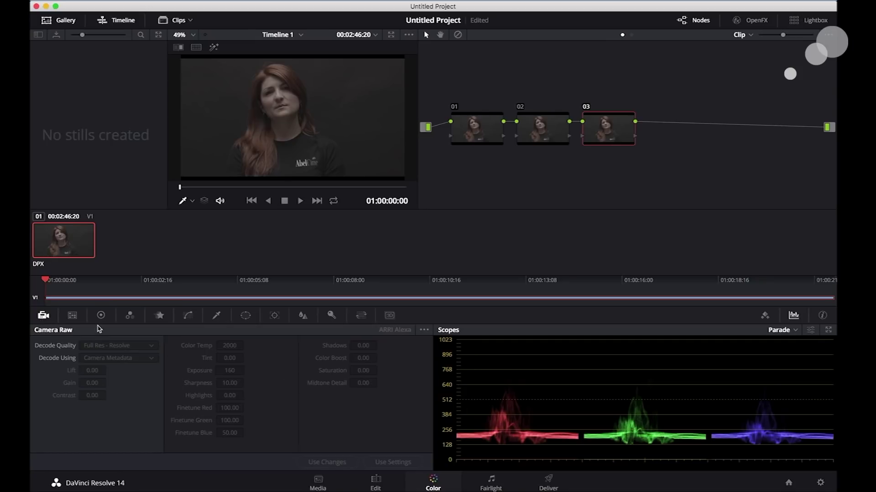
left_click(101, 316)
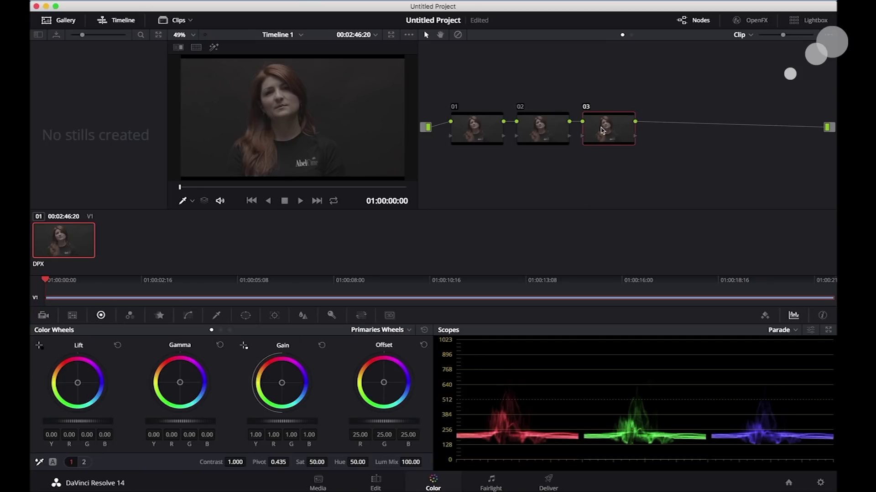
Apply the Canon 1D LUT Sept 2017 CanonLog3_10-to-BT709_FN_Ver.2.0 full-to-narrow LUT to node 03
right_click(611, 129)
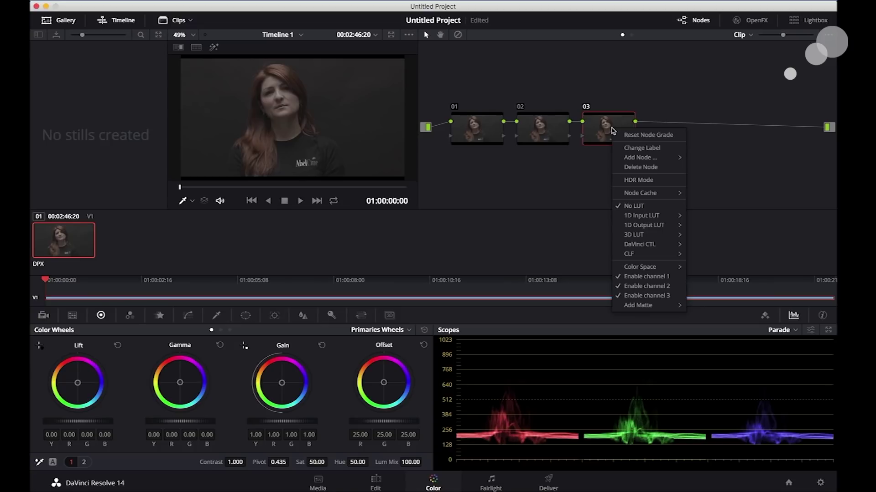
mouse_move(638, 238)
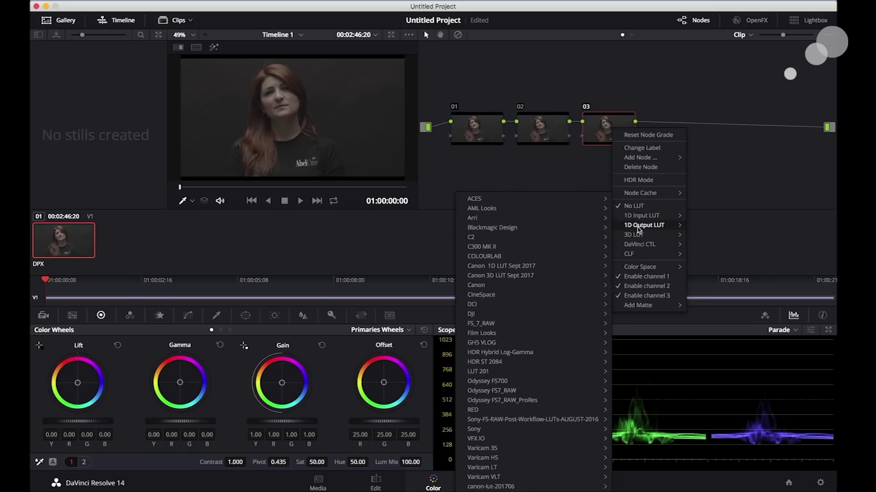
mouse_move(528, 268)
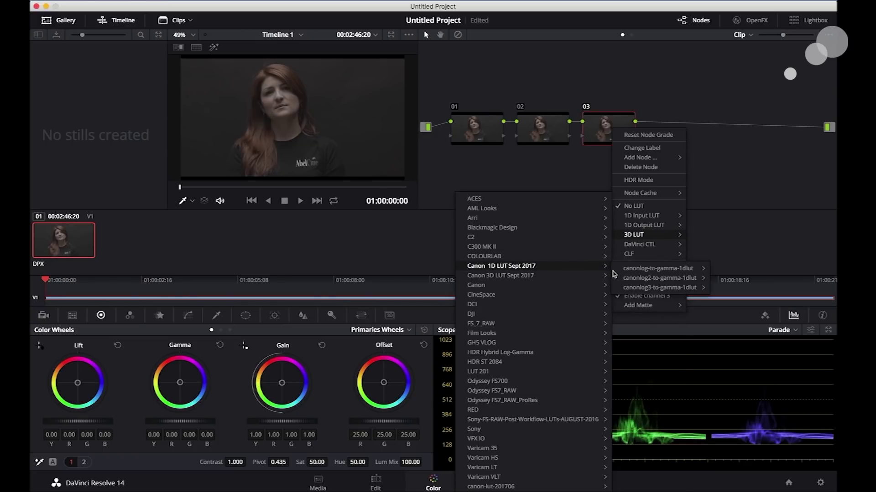
mouse_move(644, 289)
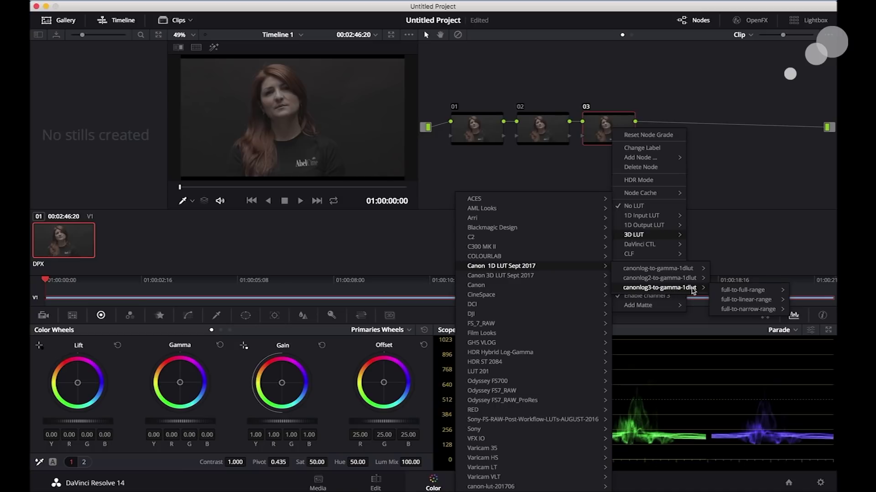
mouse_move(737, 312)
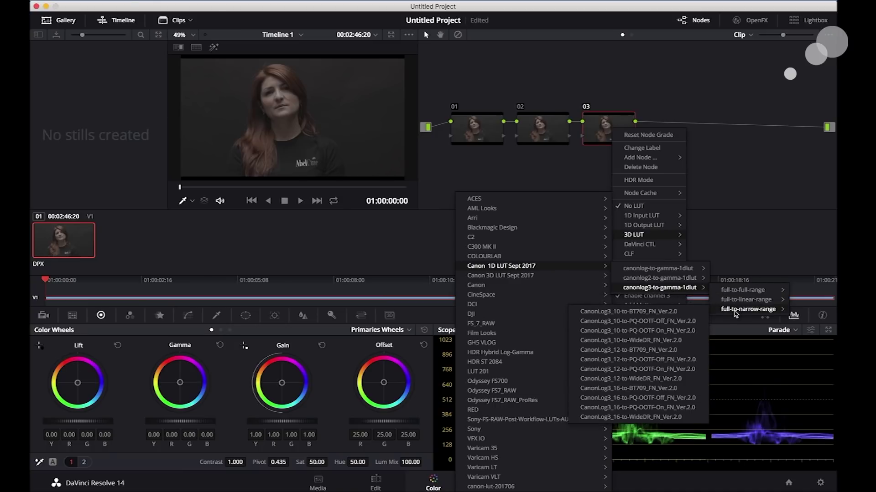
left_click(684, 314)
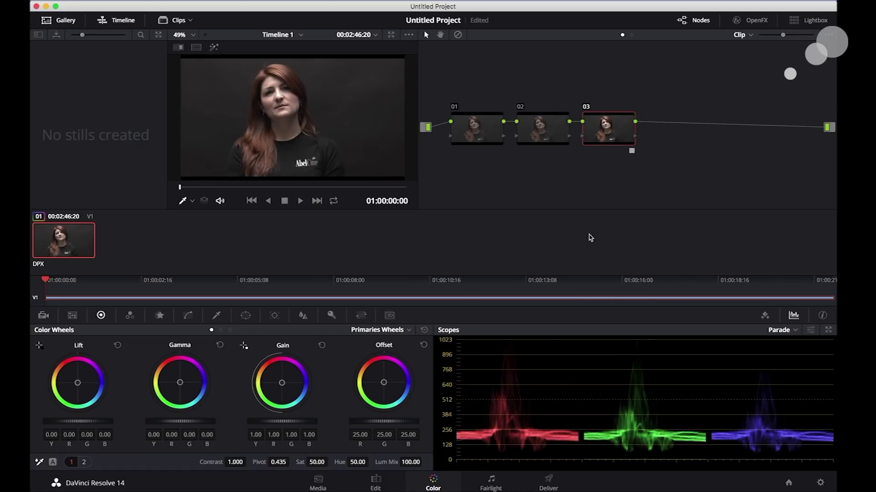
Grade node 02 with offset 27.70, contrast 1.076, saturation 55.80, plus gamma, gain and lift adjustments
left_click(543, 143)
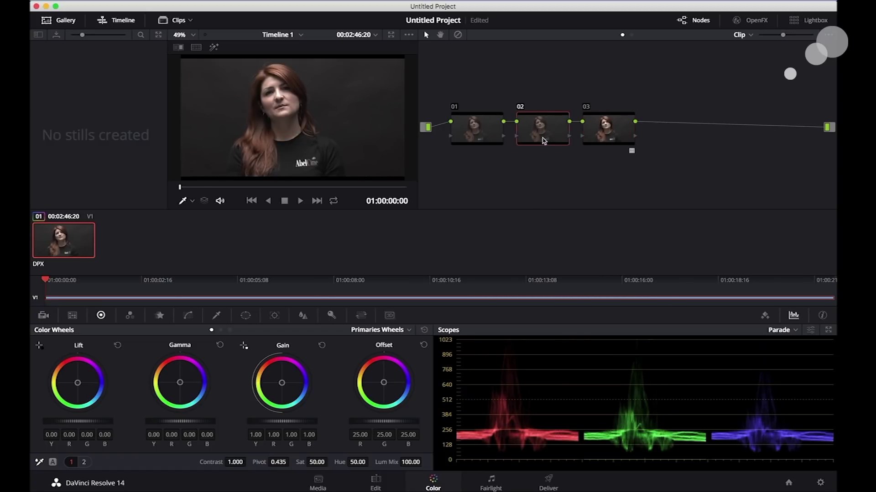
left_click_drag(424, 419, 365, 428)
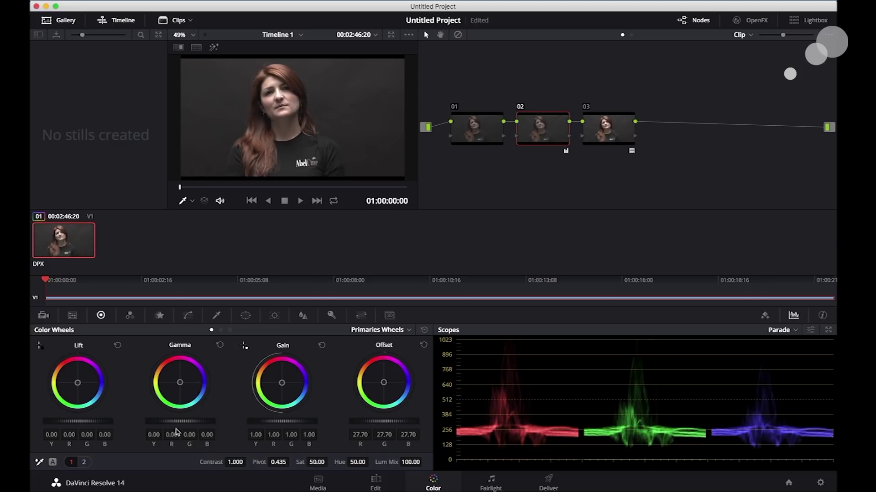
left_click_drag(181, 425, 209, 420)
left_click_drag(299, 421, 262, 420)
mouse_move(82, 420)
left_mouse_down()
mouse_move(45, 422)
mouse_move(76, 421)
left_mouse_up()
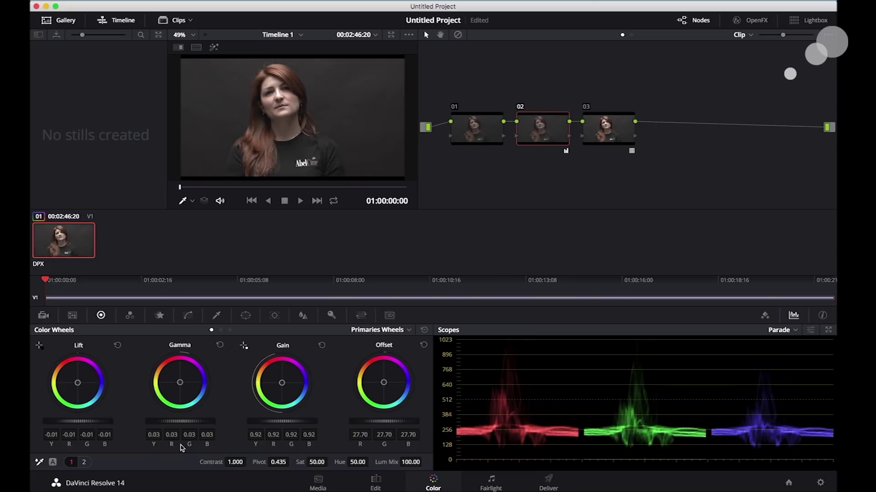
mouse_move(241, 463)
left_mouse_down()
mouse_move(250, 462)
mouse_move(242, 463)
left_mouse_up()
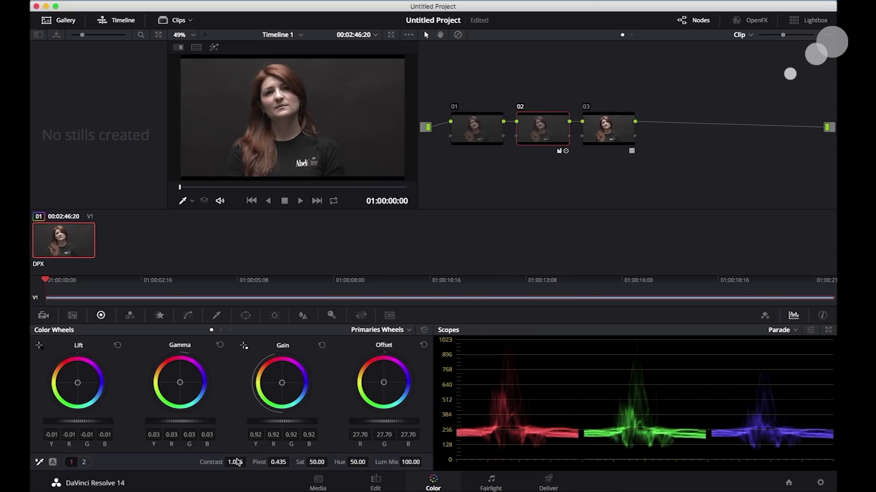
left_click_drag(310, 462, 316, 462)
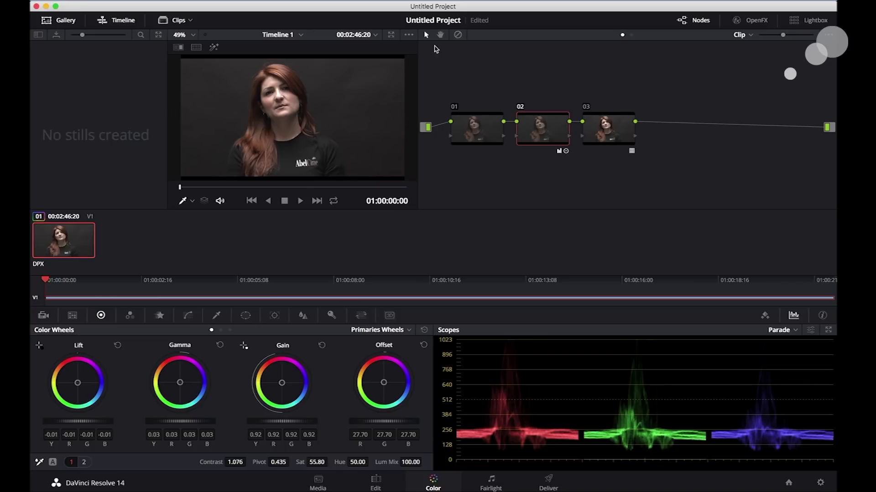
Enlarge the viewer and refine gain to 0.87, gamma to 0.04 and lift to -0.01
left_click(391, 35)
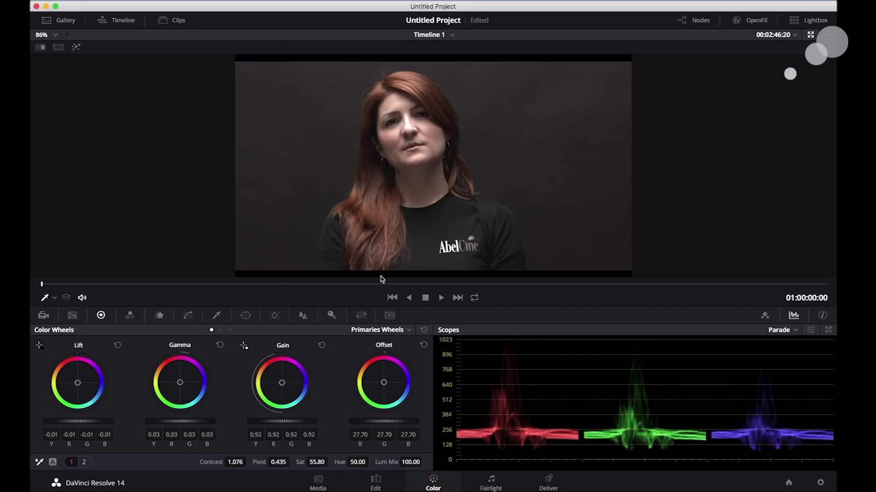
left_click_drag(304, 417, 283, 418)
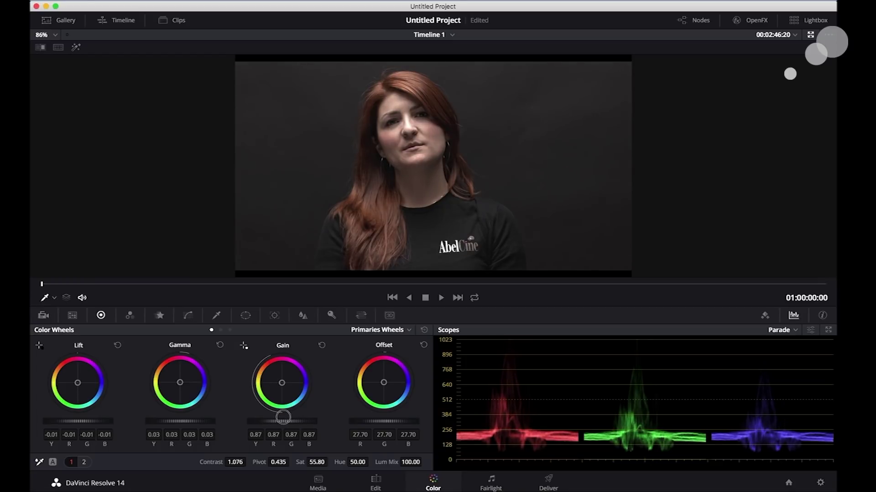
left_click_drag(168, 420, 198, 424)
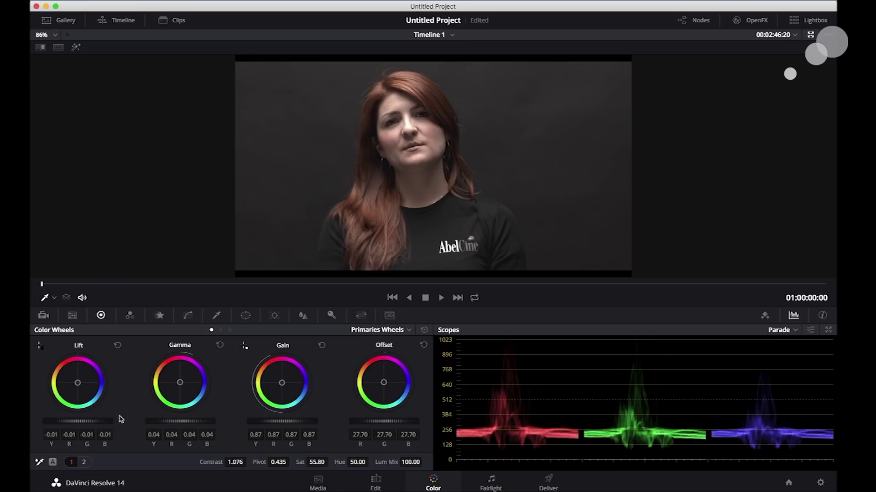
left_click_drag(97, 421, 89, 423)
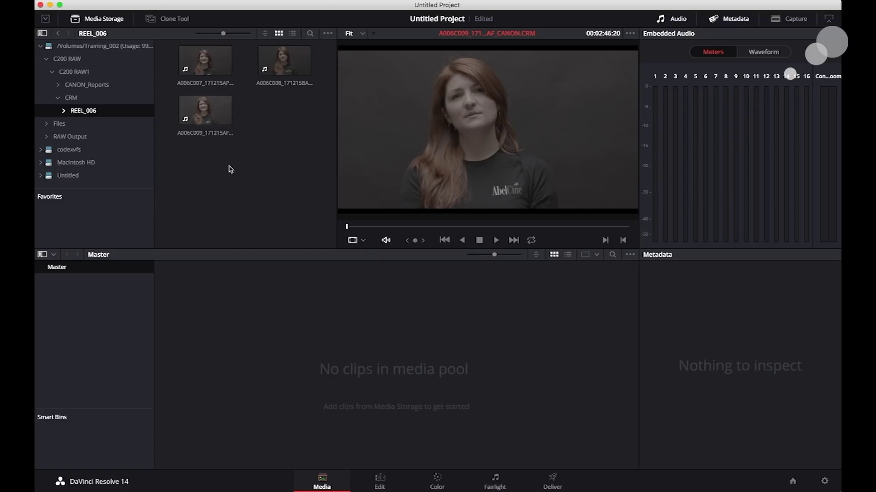
Add A006C009_171215AF_CANON.CRM from REEL_006 to the Master pool and select it
left_click_drag(205, 112, 216, 322)
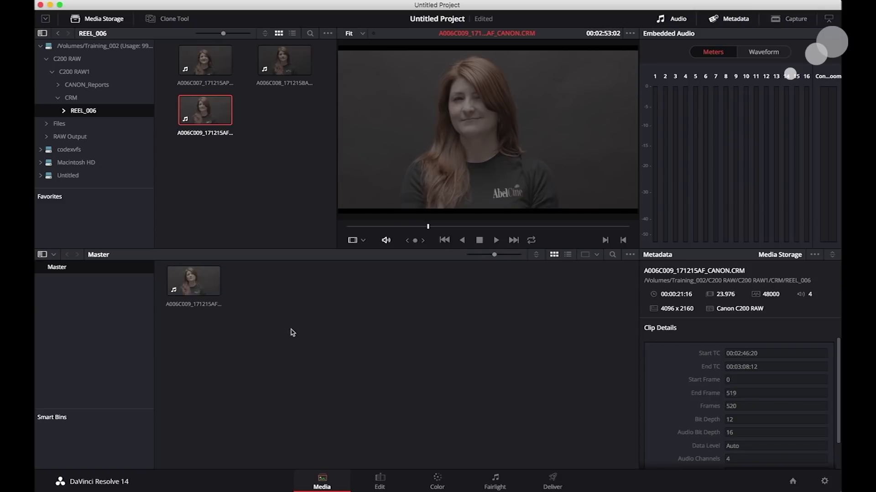
left_click(197, 281)
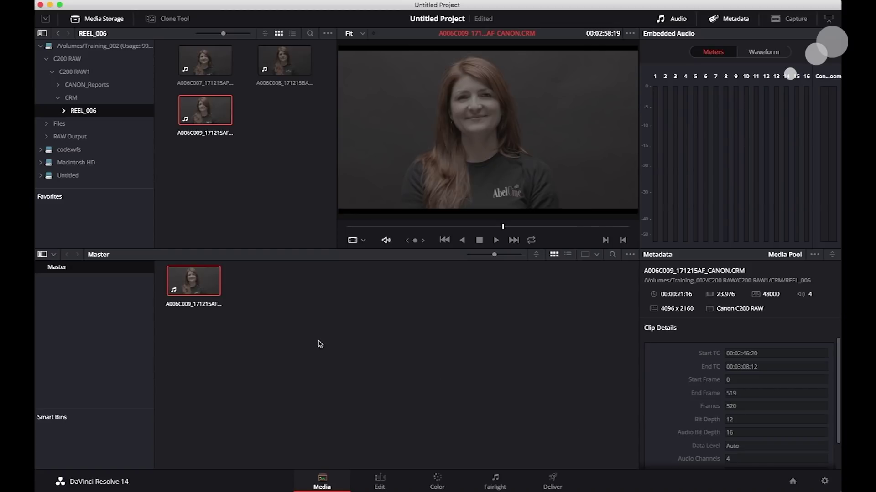
right_click(205, 285)
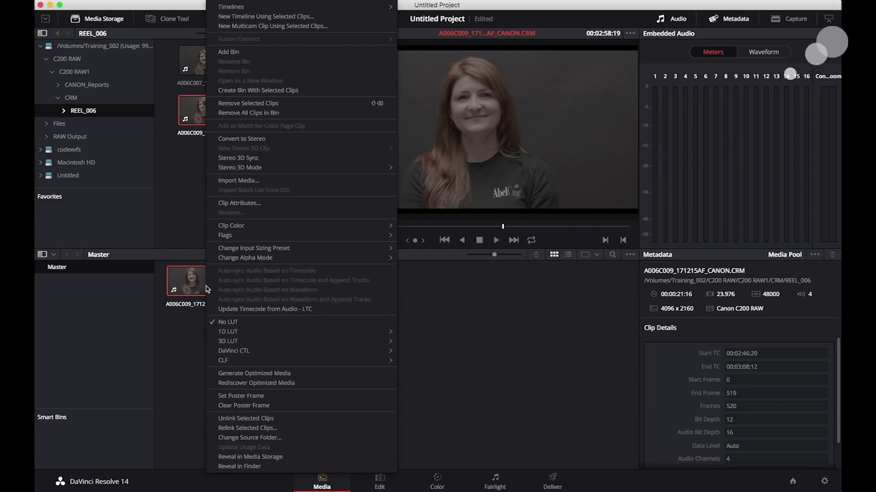
Create Timeline 1 from the selected CRM clip, open it on the Color page, and show curves
left_click(280, 17)
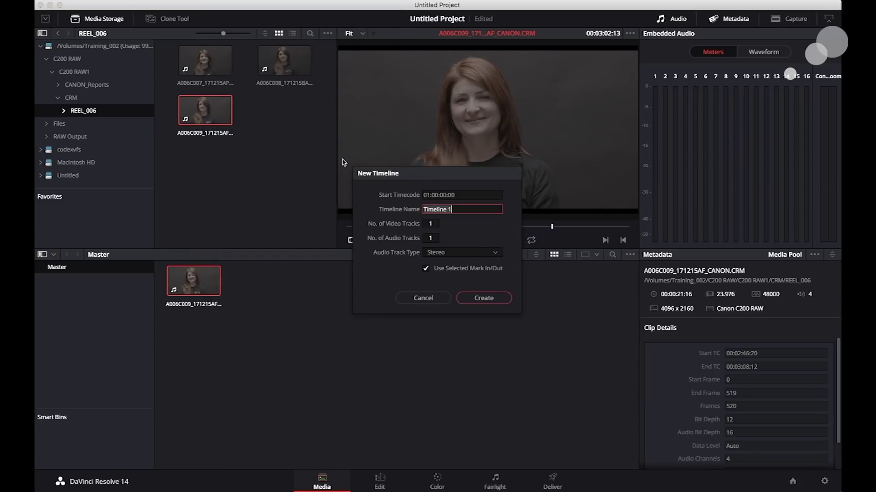
left_click(480, 298)
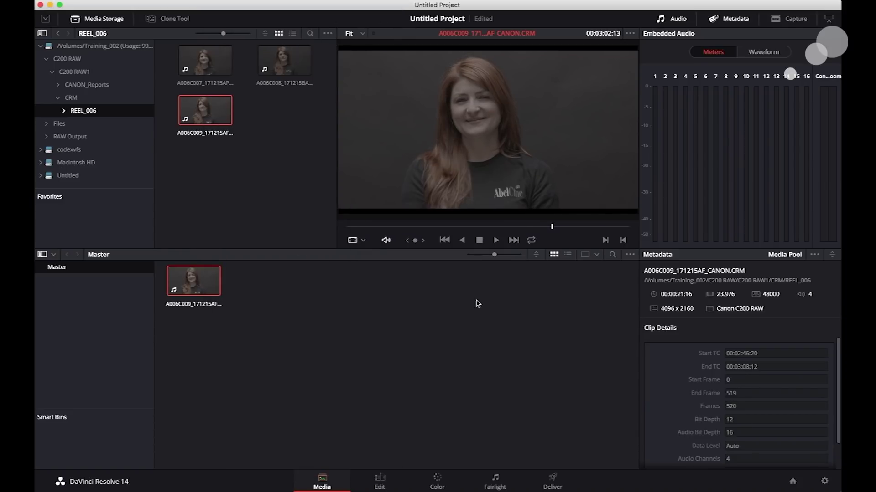
left_click(437, 481)
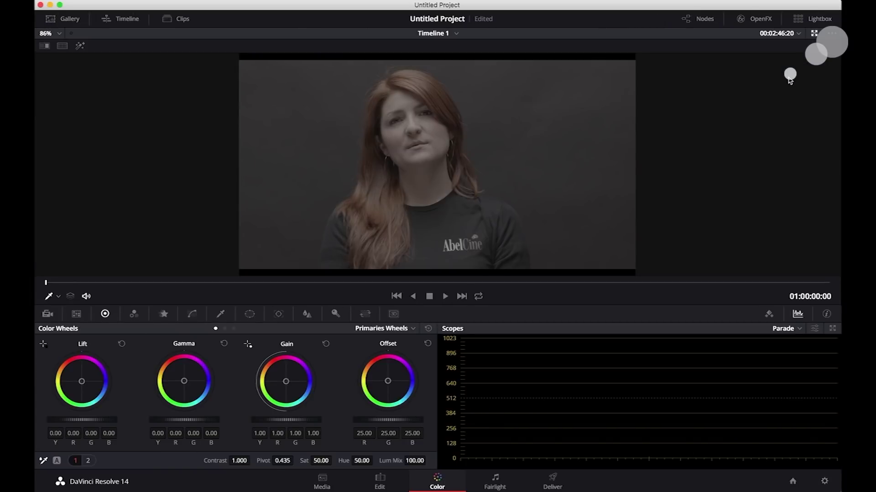
key("alt+shift+c")
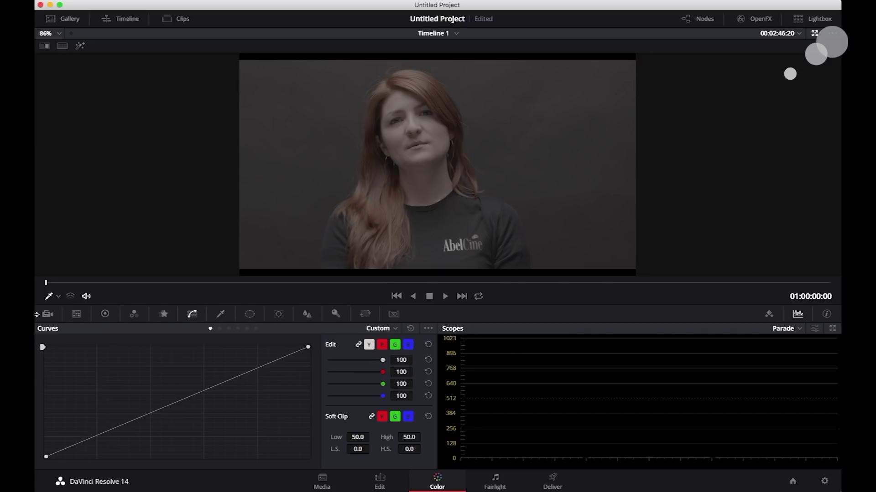
left_click(48, 314)
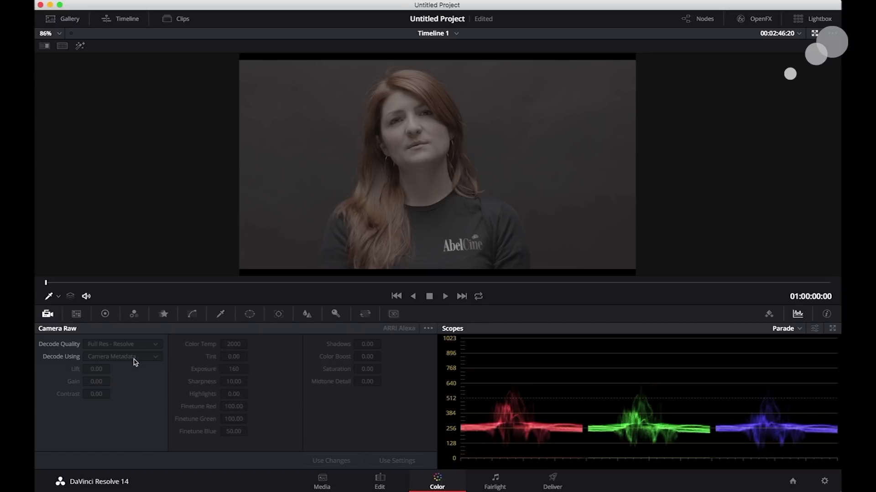
left_click(106, 315)
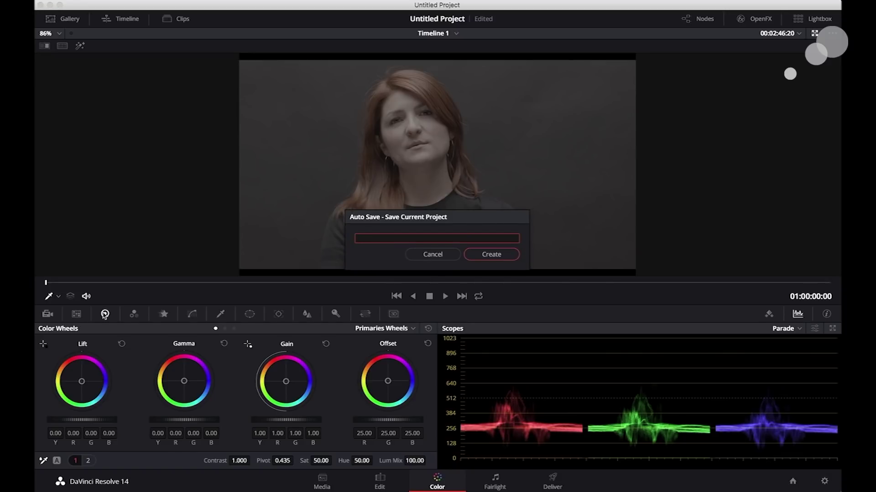
left_click(451, 255)
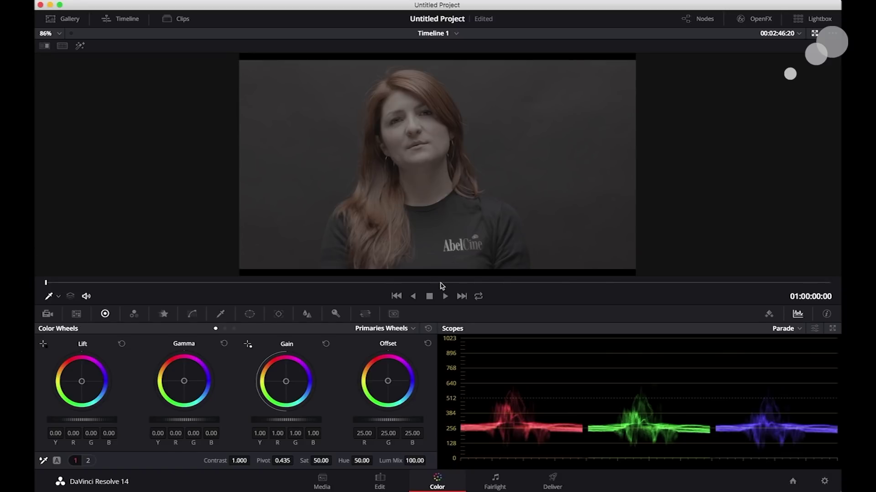